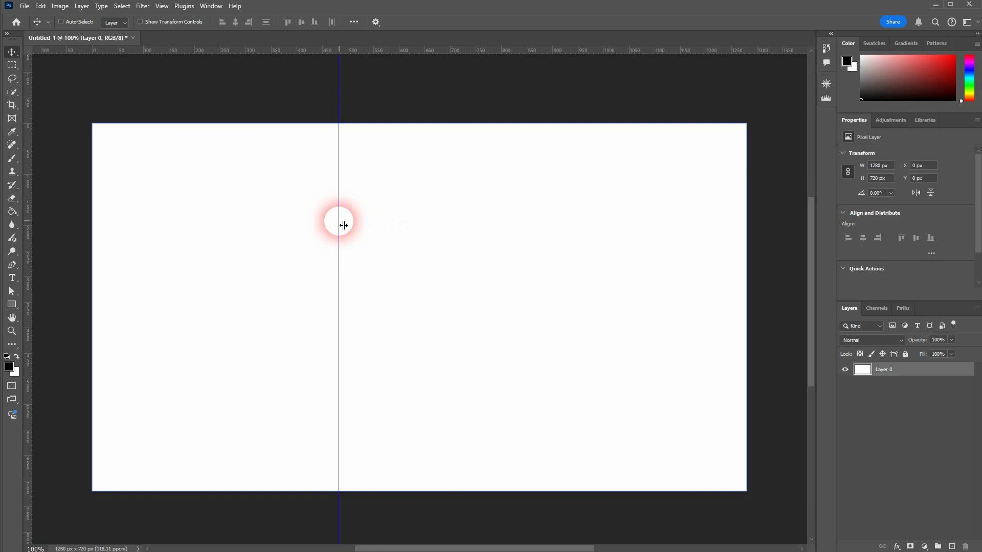
Open the guide preferences from the vertical guide, try a dashed line style for canvas guides, and restore the solid style.
double_click(343, 225)
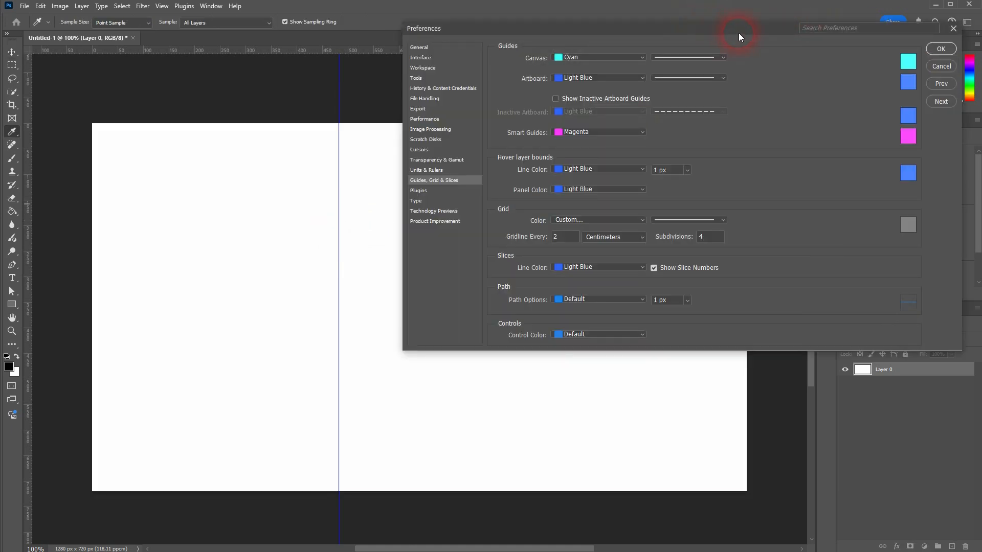
drag(777, 31, 707, 86)
click(659, 107)
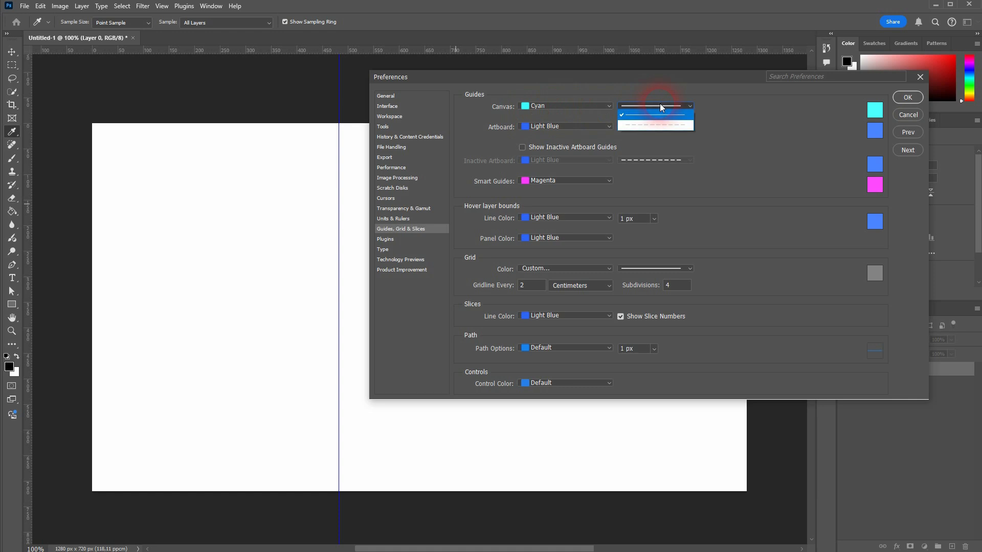
click(637, 123)
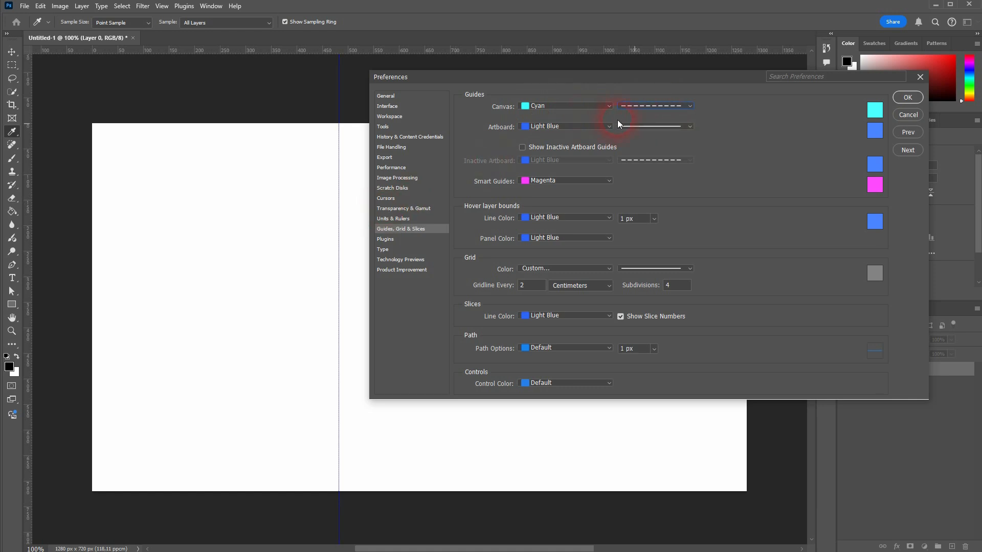
click(664, 105)
click(624, 117)
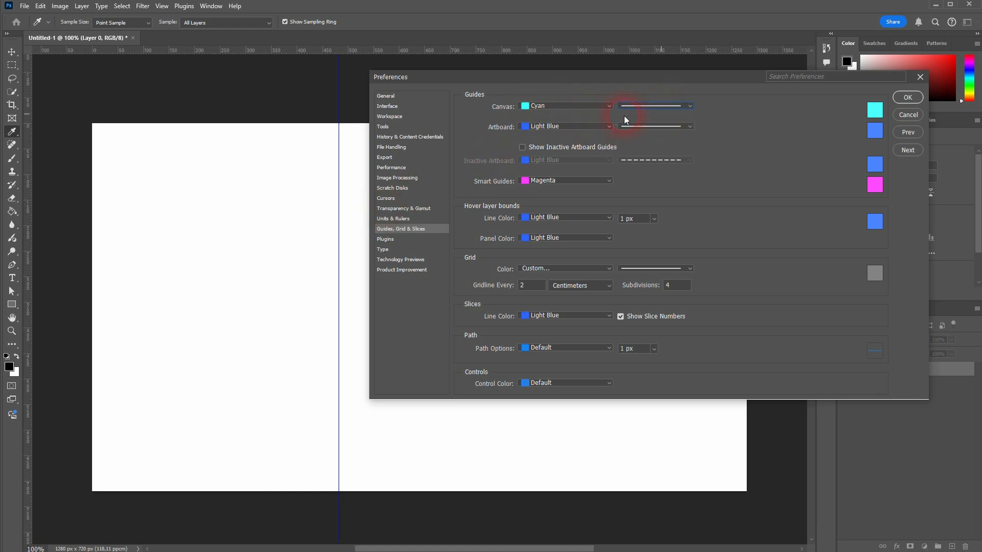
Try Light Red as the canvas guide color, restore Cyan, and close the preferences.
click(566, 106)
click(566, 134)
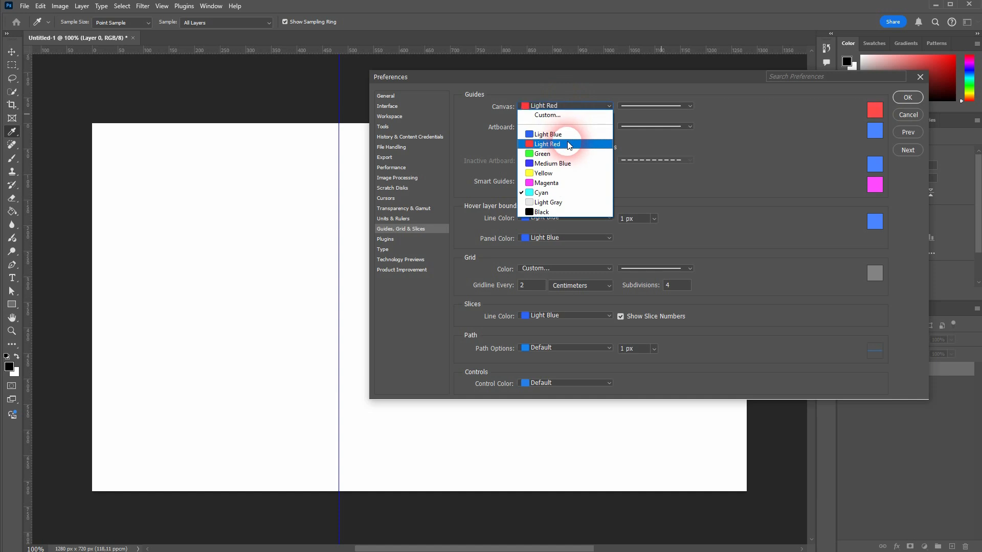
click(582, 106)
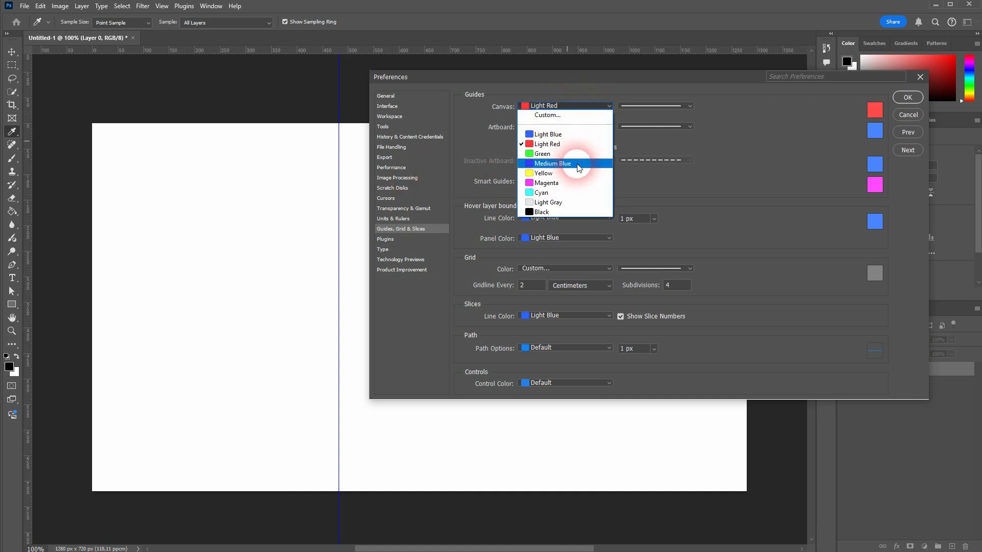
click(584, 191)
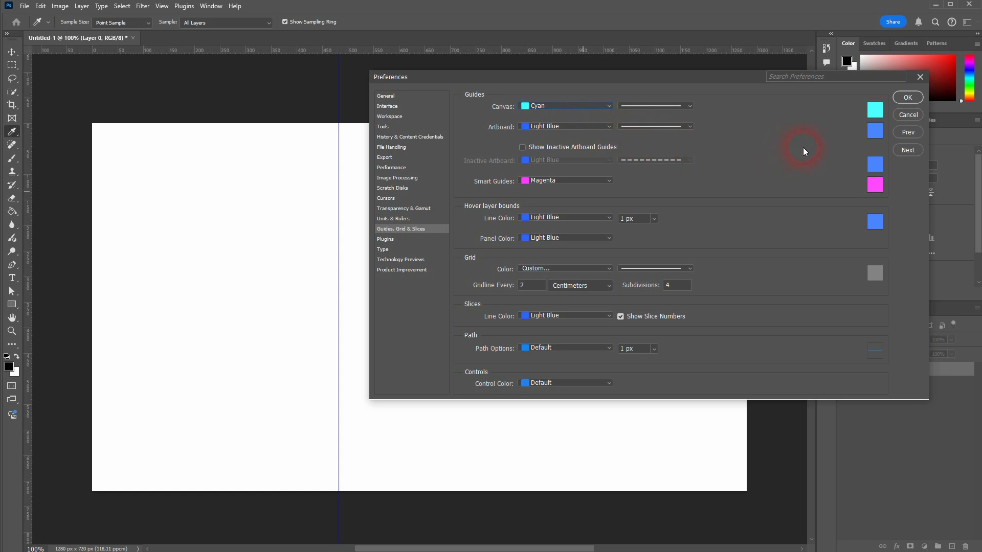
click(919, 78)
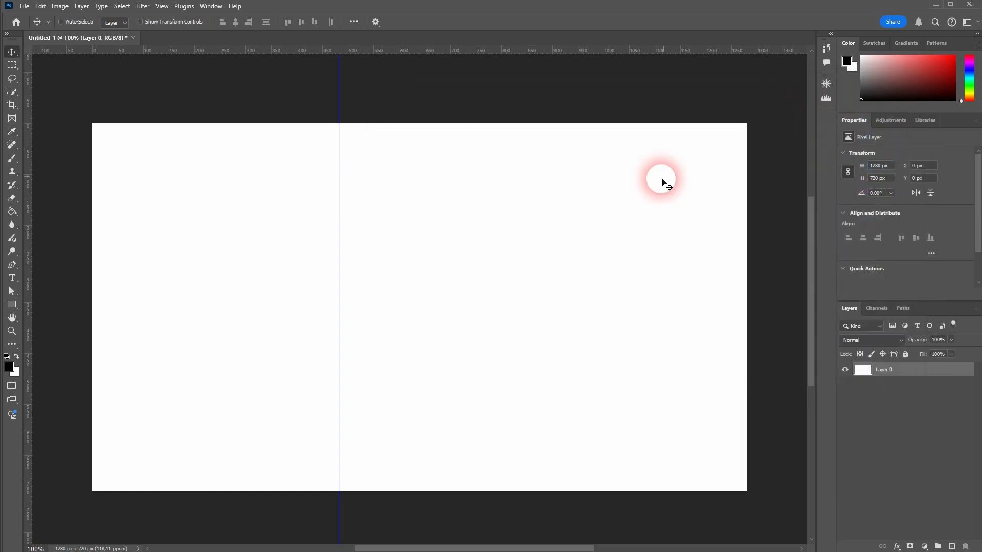
View the Guides, Grid & Slices preferences and close them without changes.
key(v)
click(41, 6)
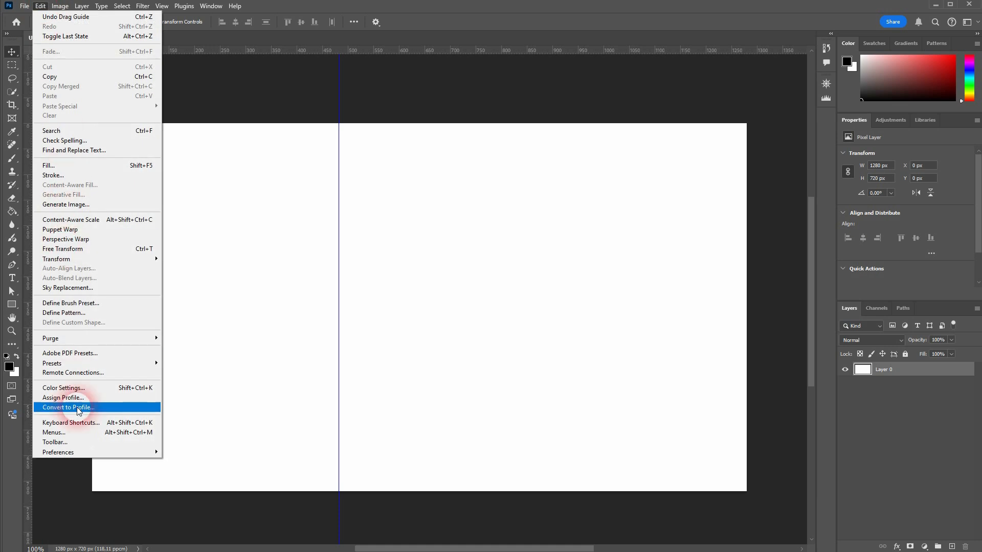
mouse_move(100, 455)
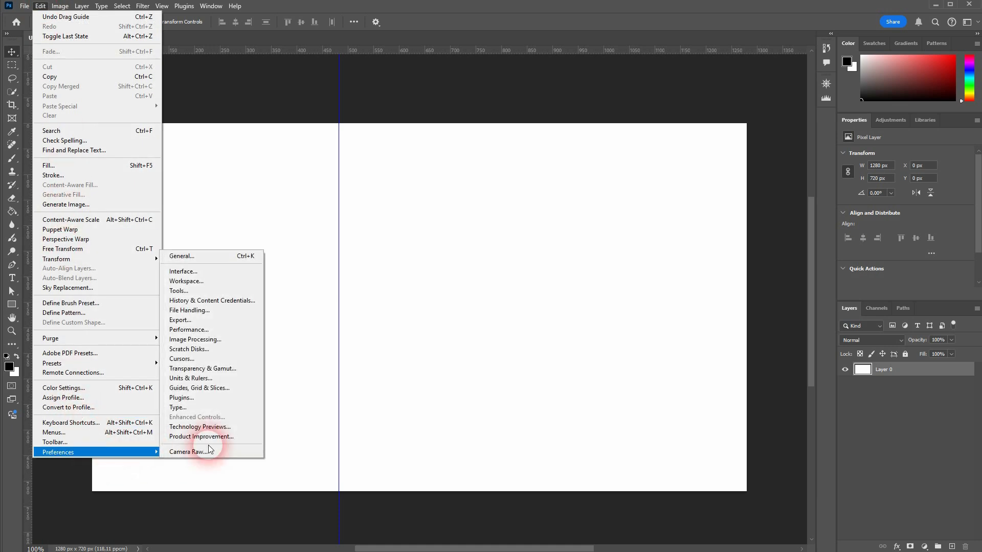
click(225, 389)
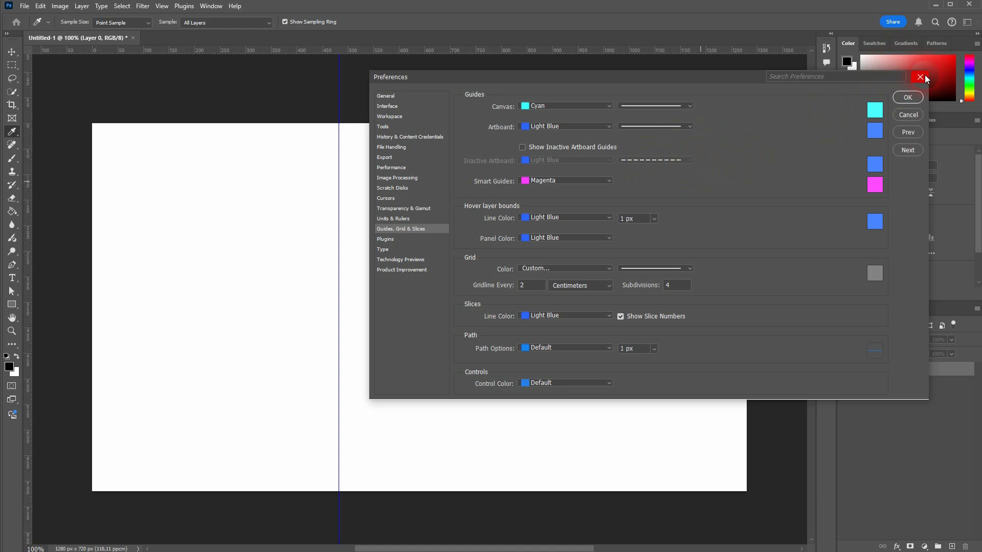
click(920, 77)
Remove the vertical guide from the canvas.
click(375, 51)
drag(342, 109, 33, 131)
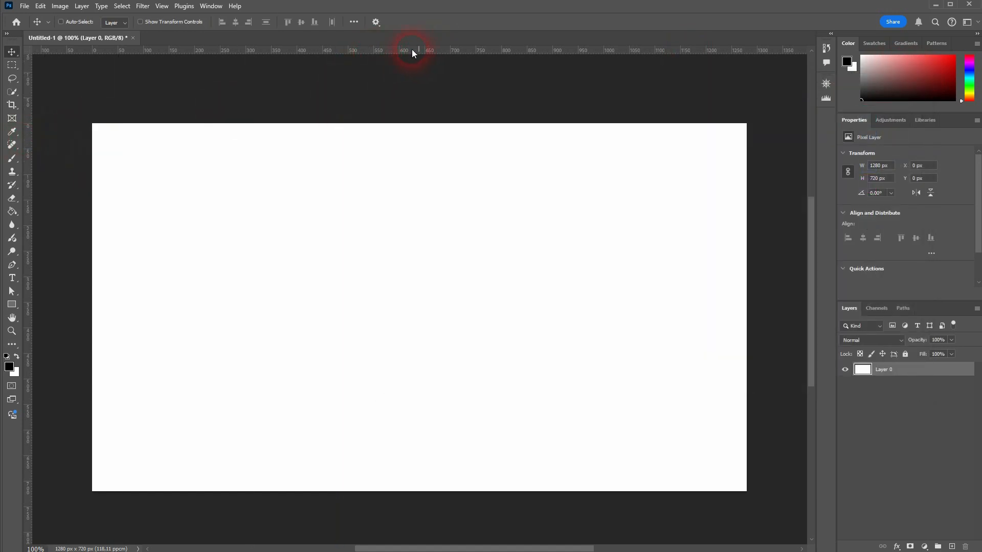
Place horizontal guides about 195 px and 360 px below the canvas's upper edge, toggling the rulers off and on between them.
drag(413, 49, 432, 223)
key(ctrl)
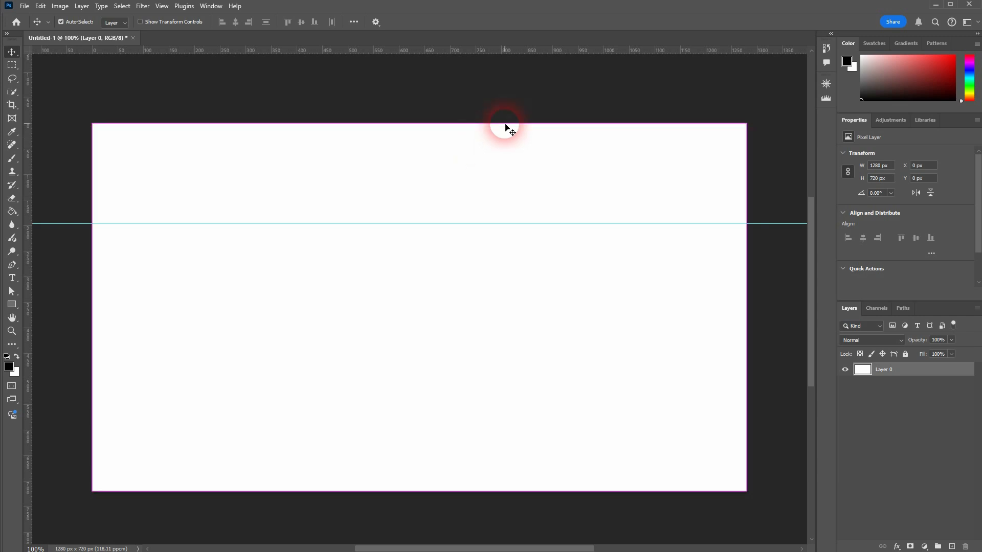
key(ctrl+r)
key(ctrl+r)
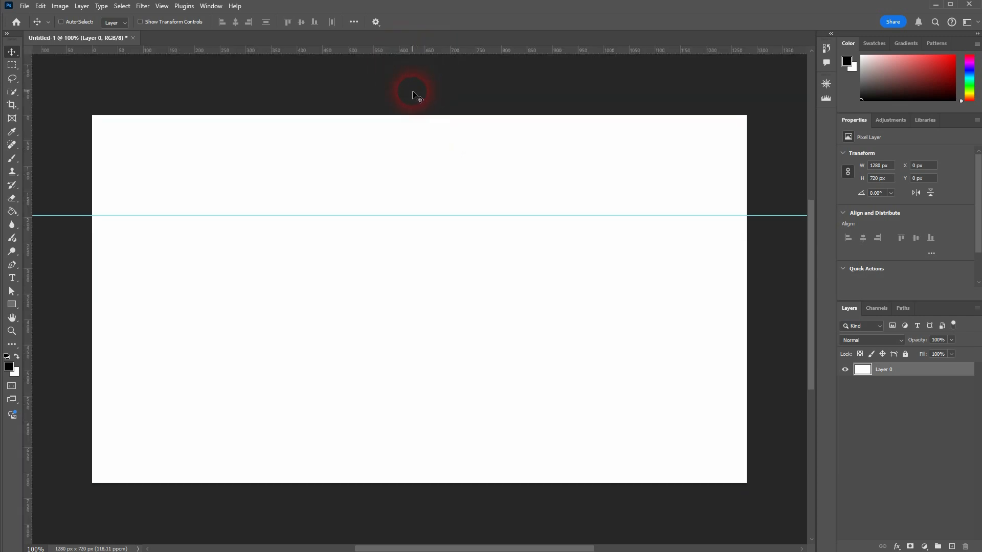
drag(408, 51, 427, 300)
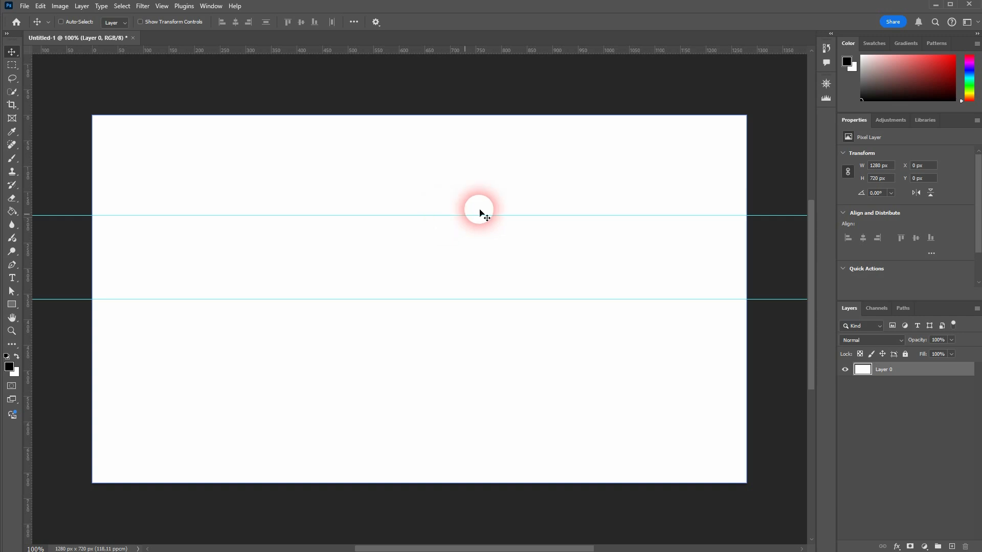
Remove both horizontal guides from the canvas individually.
drag(463, 216, 465, 60)
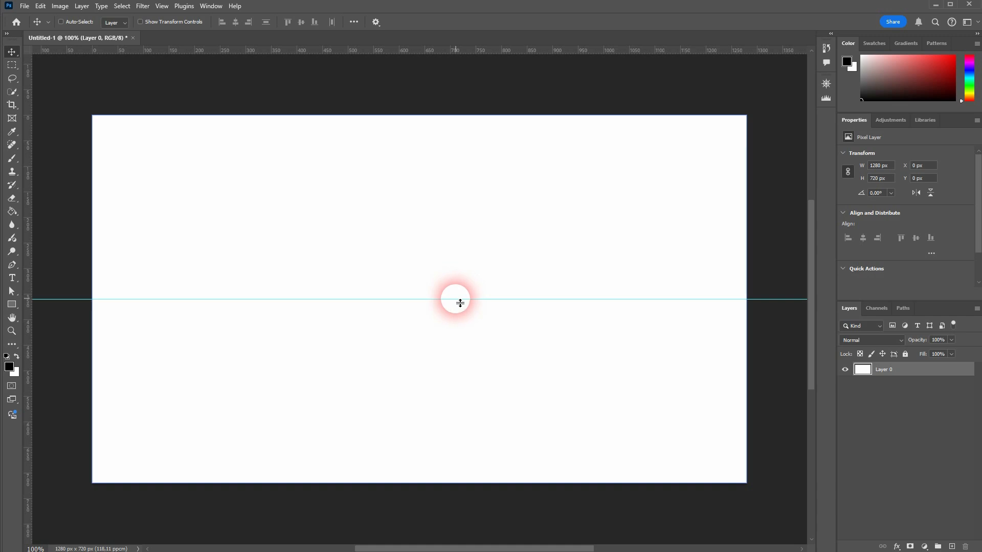
drag(460, 303, 465, 46)
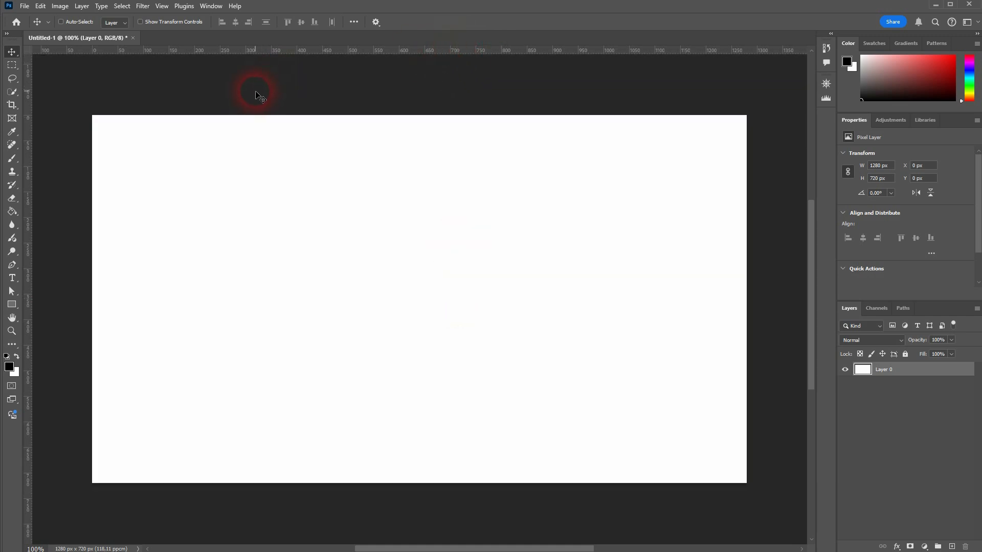
Place a vertical guide at about 555 px and two horizontal guides at about 250 px and 415 px.
drag(28, 176, 377, 147)
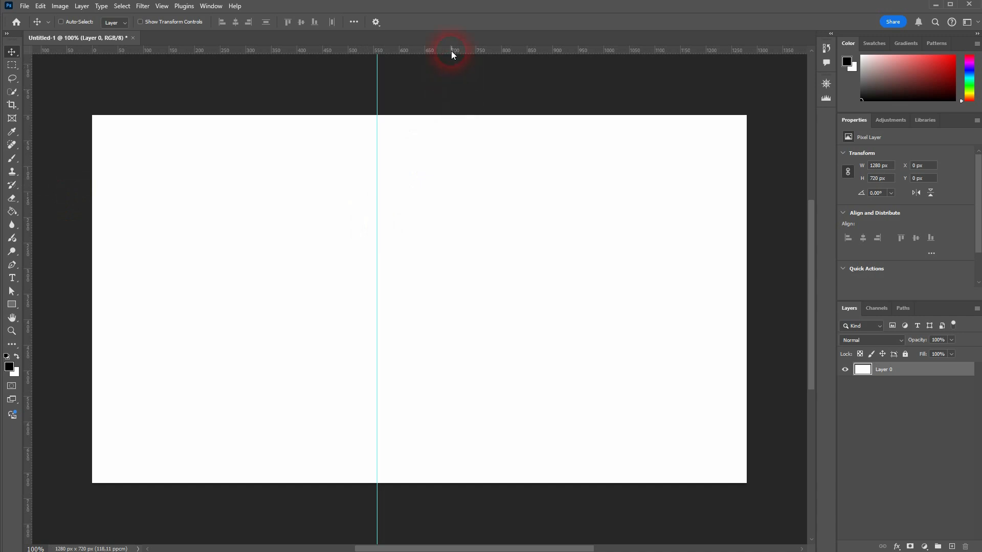
drag(451, 51, 454, 244)
drag(567, 41, 552, 326)
click(180, 22)
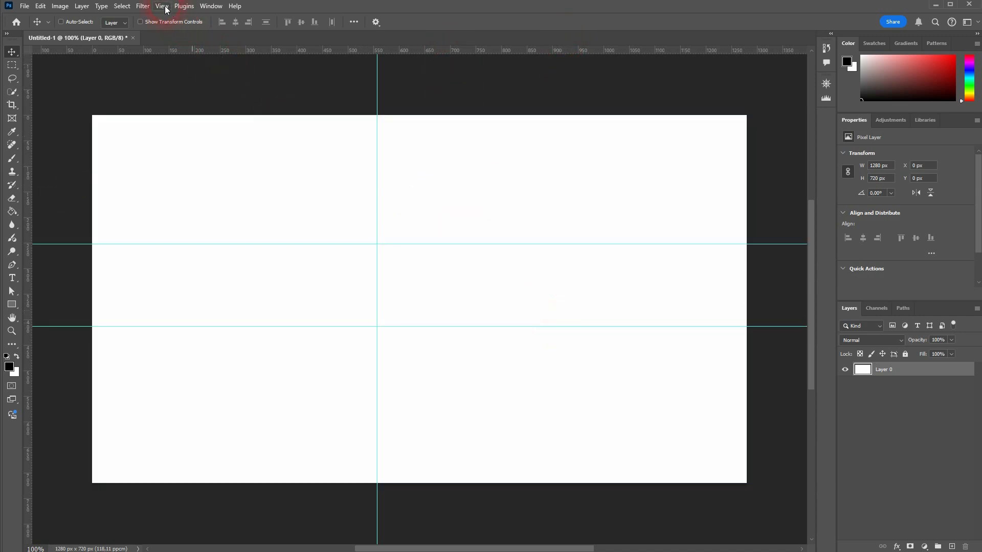
Clear all guides from the document at once.
click(162, 6)
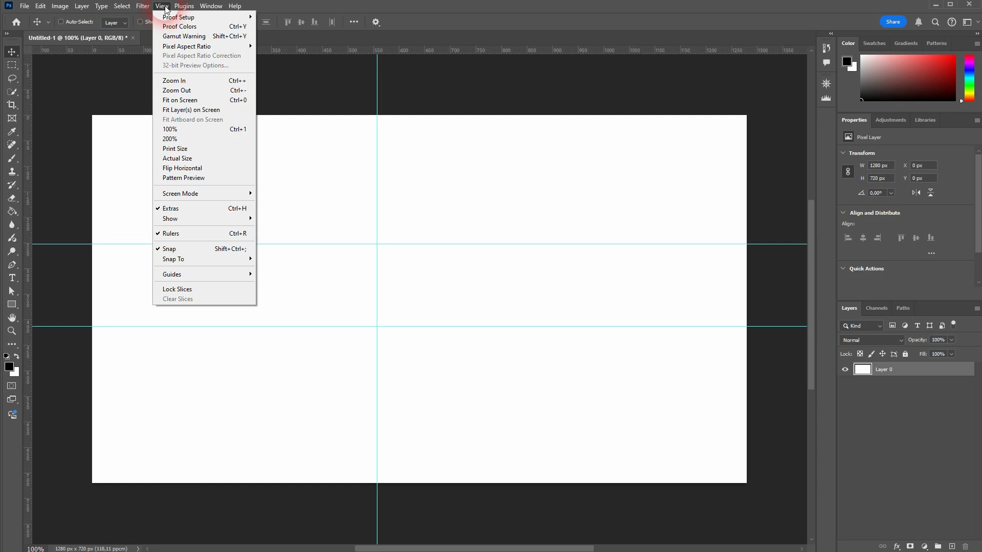
click(200, 260)
mouse_move(185, 279)
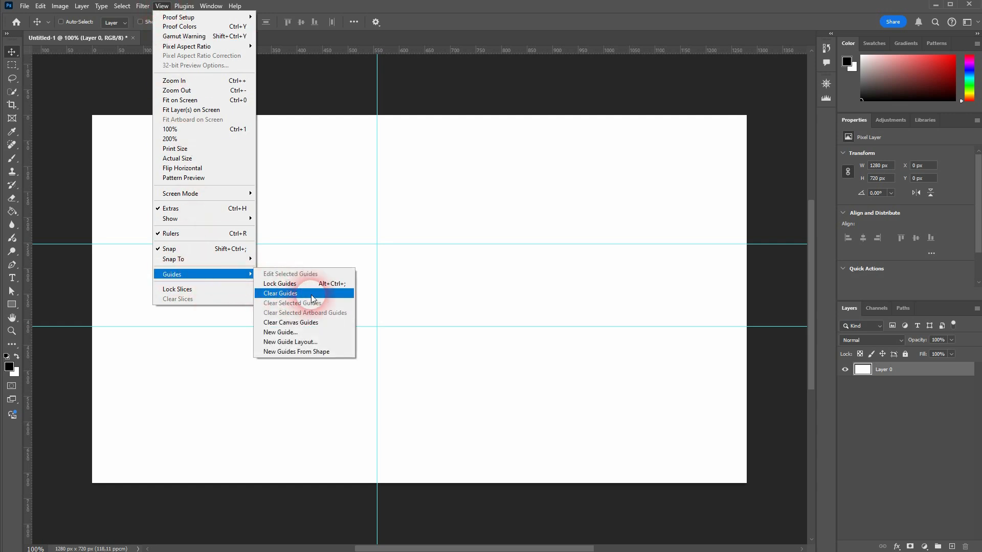
click(289, 294)
Place vertical guides at about 200, 570 and 1060 px and horizontal guides at about 120 and 635 px.
drag(27, 205, 194, 234)
drag(29, 199, 384, 240)
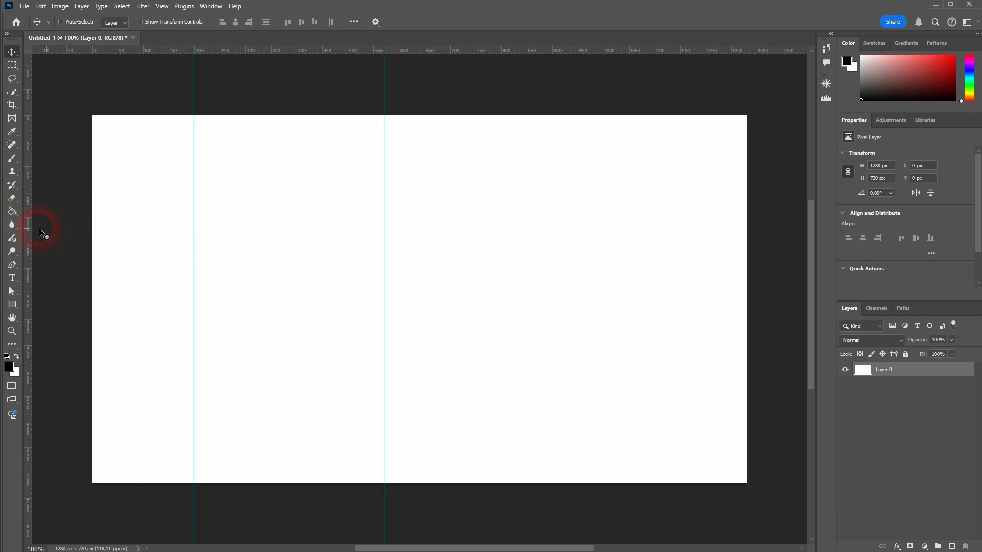
drag(26, 225, 640, 276)
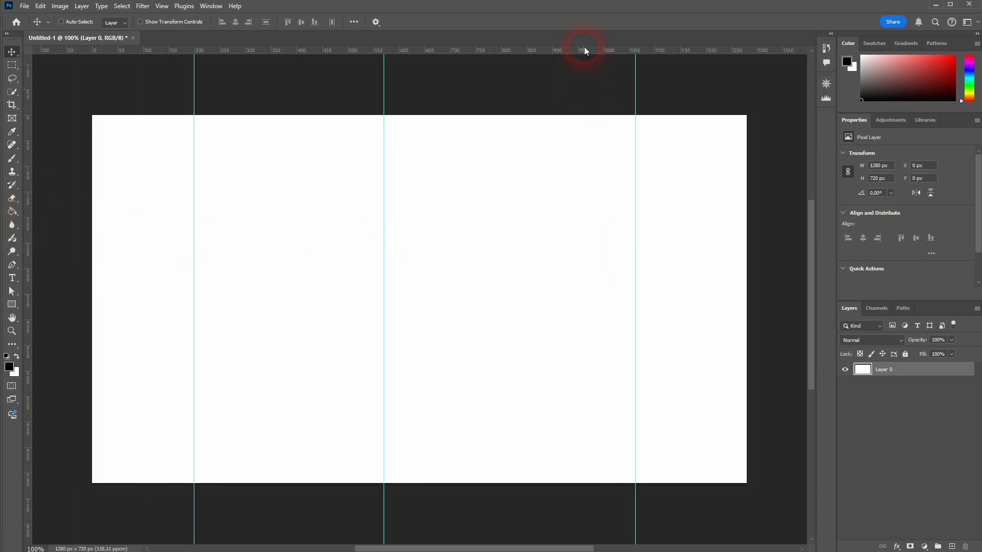
drag(584, 47, 581, 439)
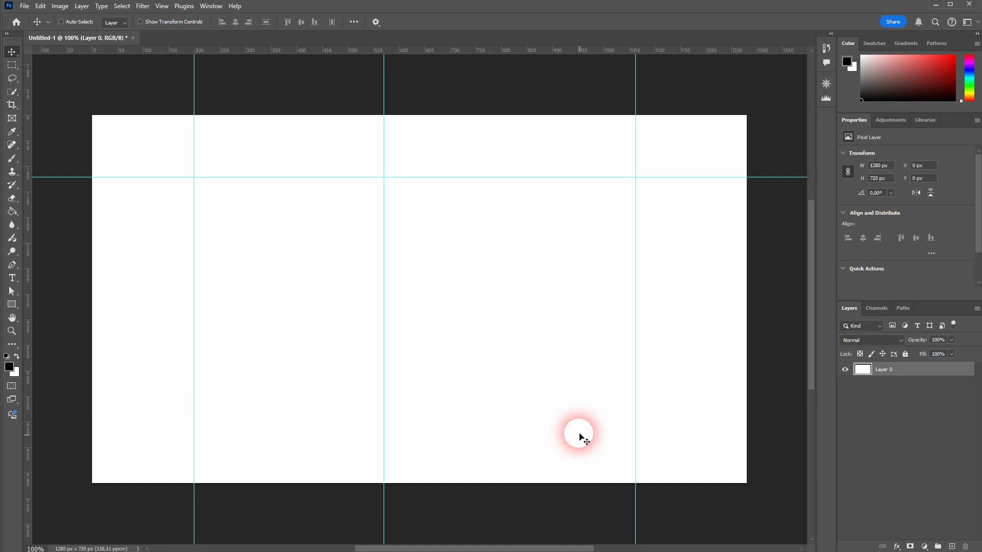
Lock the guides and try to move the vertical guide nearest the canvas's right edge.
click(162, 7)
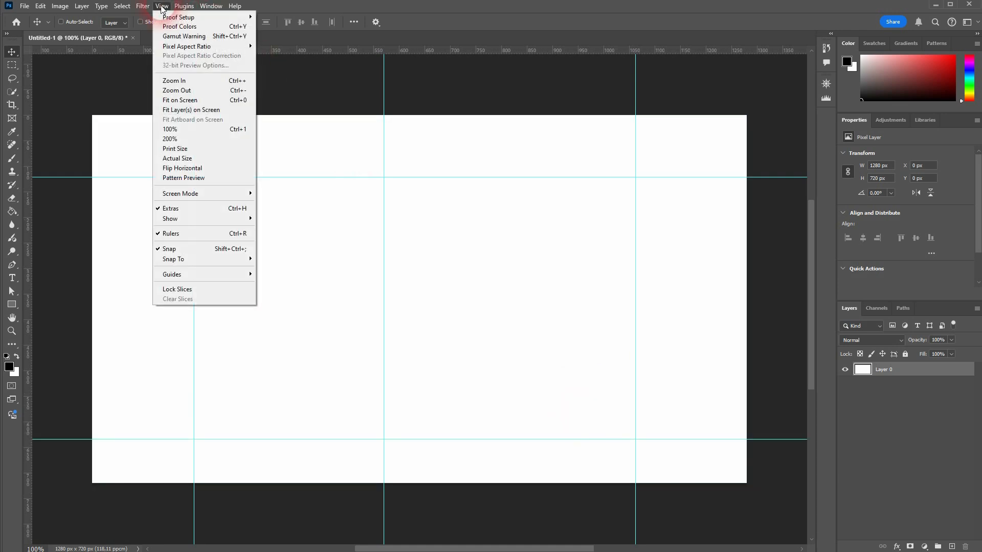
mouse_move(227, 281)
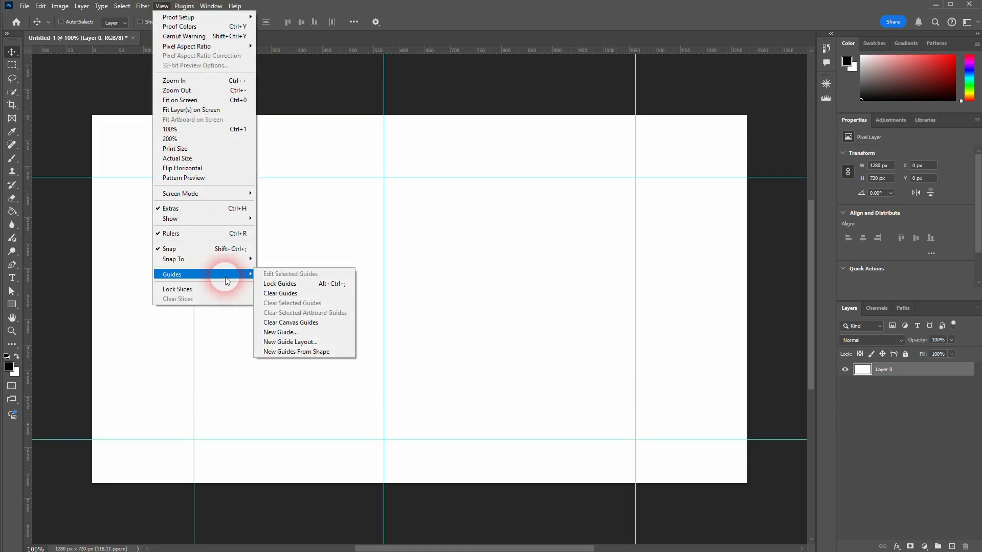
click(309, 284)
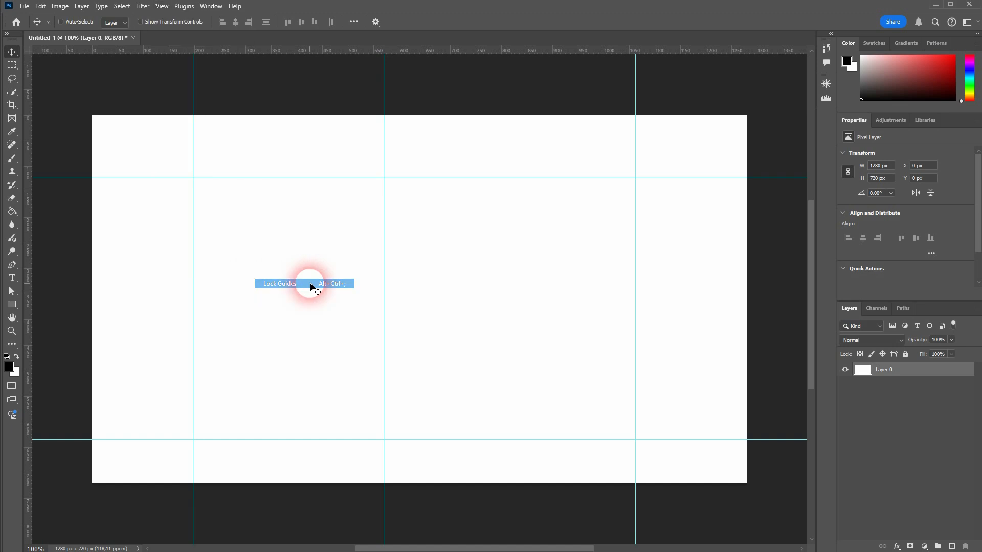
drag(635, 239, 587, 208)
Unlock the guides.
click(162, 8)
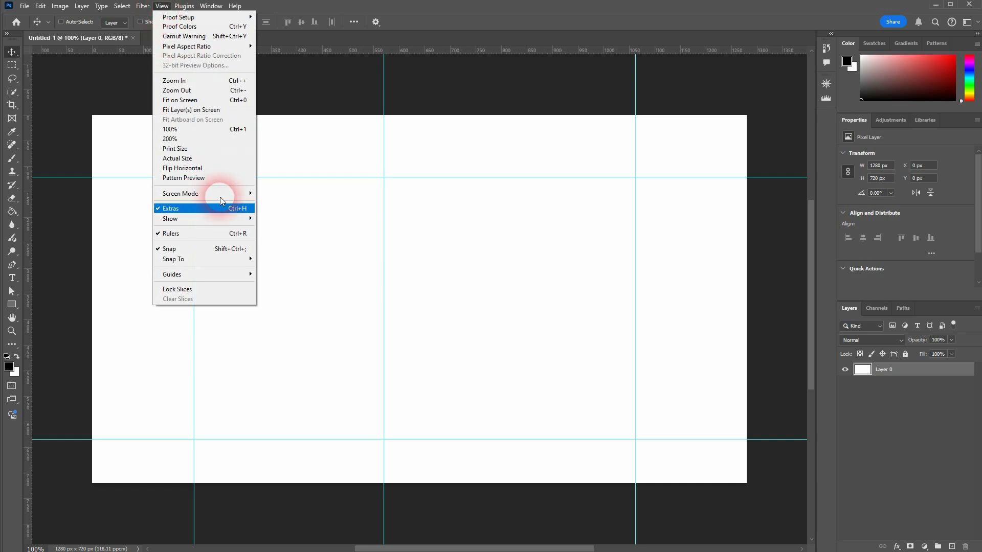
mouse_move(244, 274)
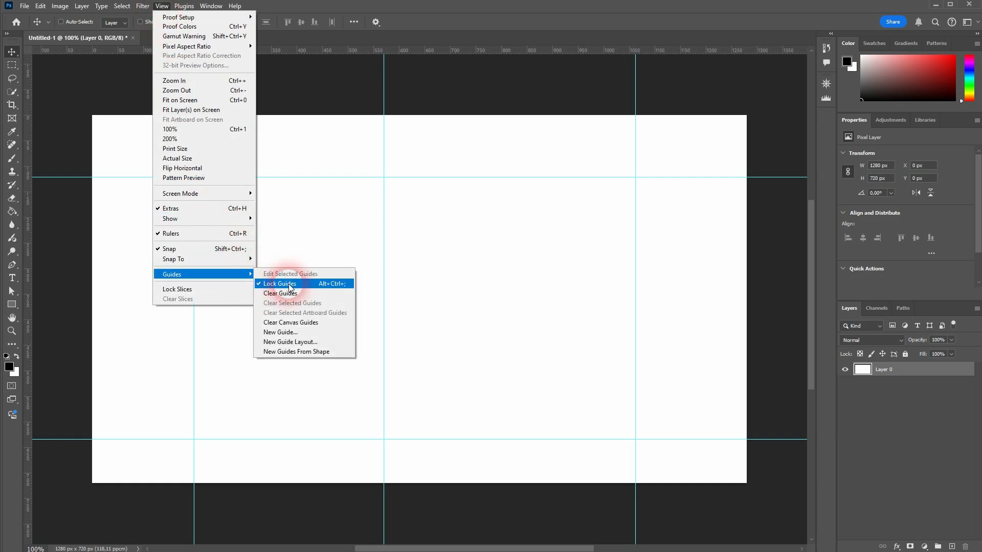
click(258, 285)
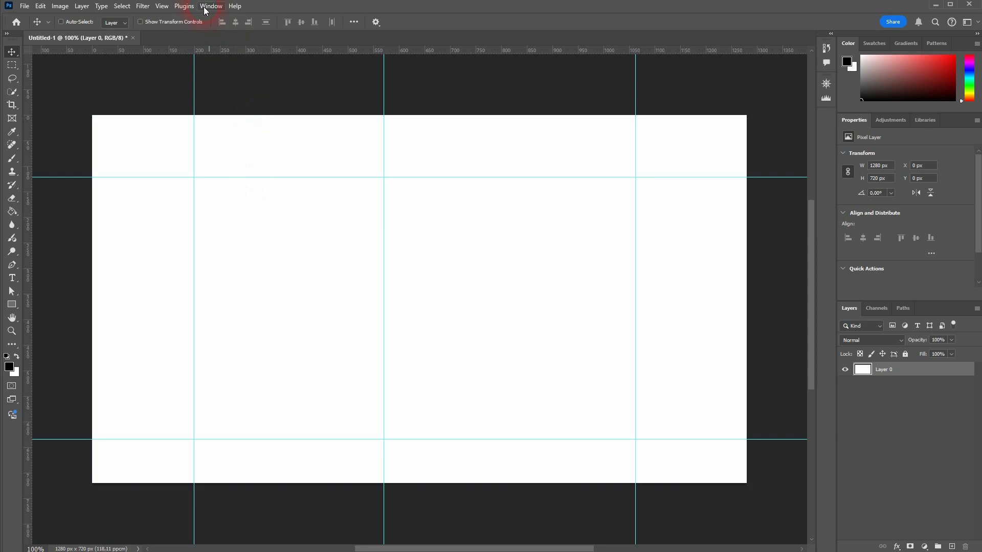
Check the guide lock setting, and move the middle vertical guide to about 700 px and the upper horizontal guide to about 205 px.
click(162, 7)
mouse_move(246, 275)
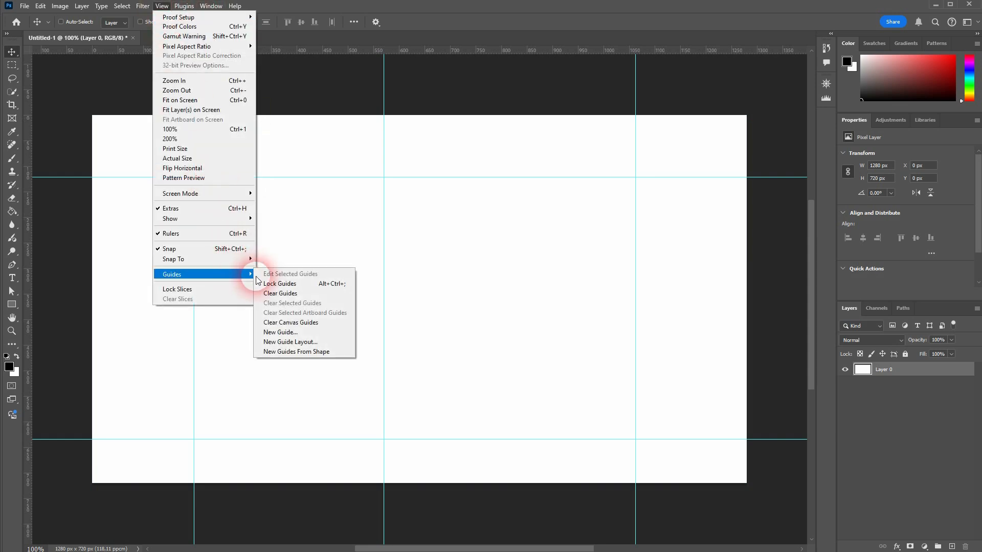
click(388, 221)
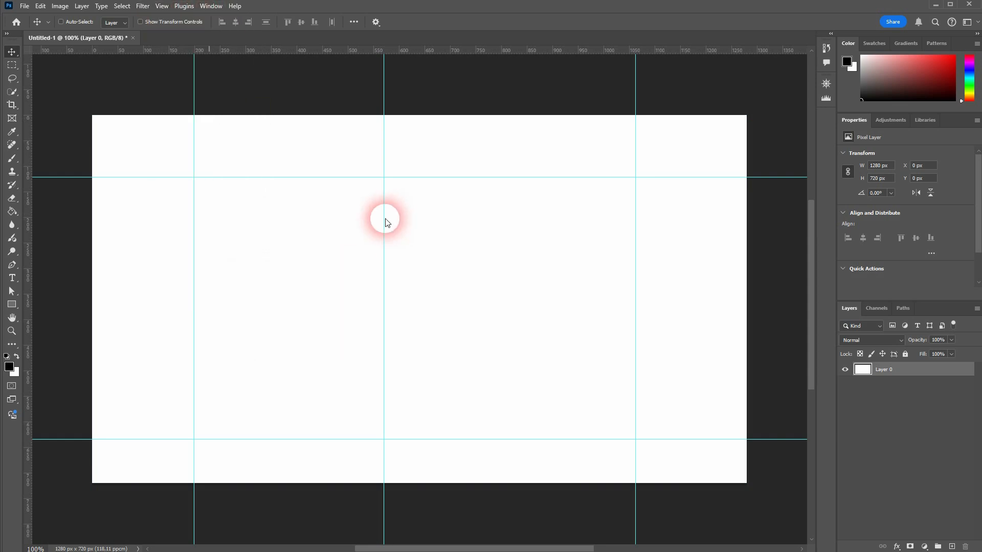
drag(388, 222, 451, 215)
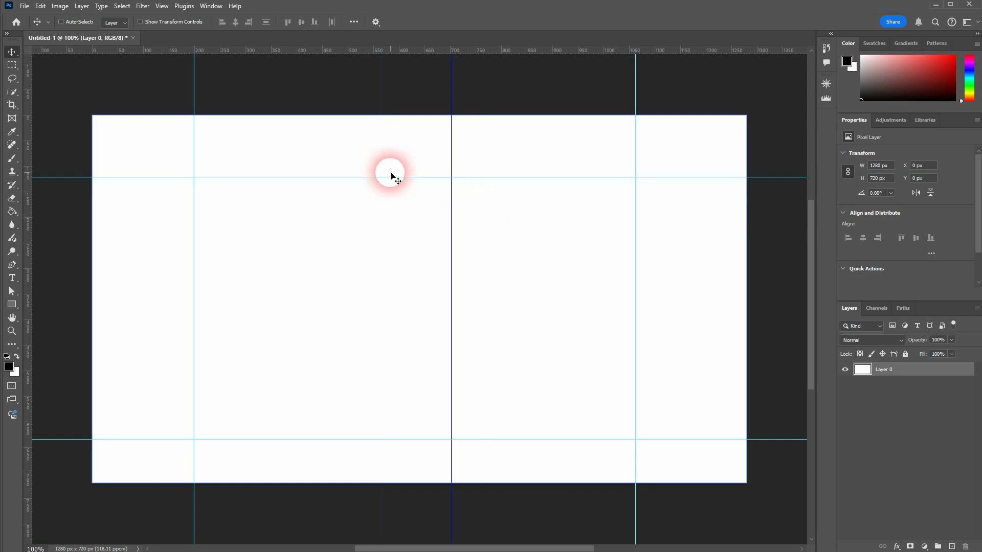
drag(394, 179, 399, 221)
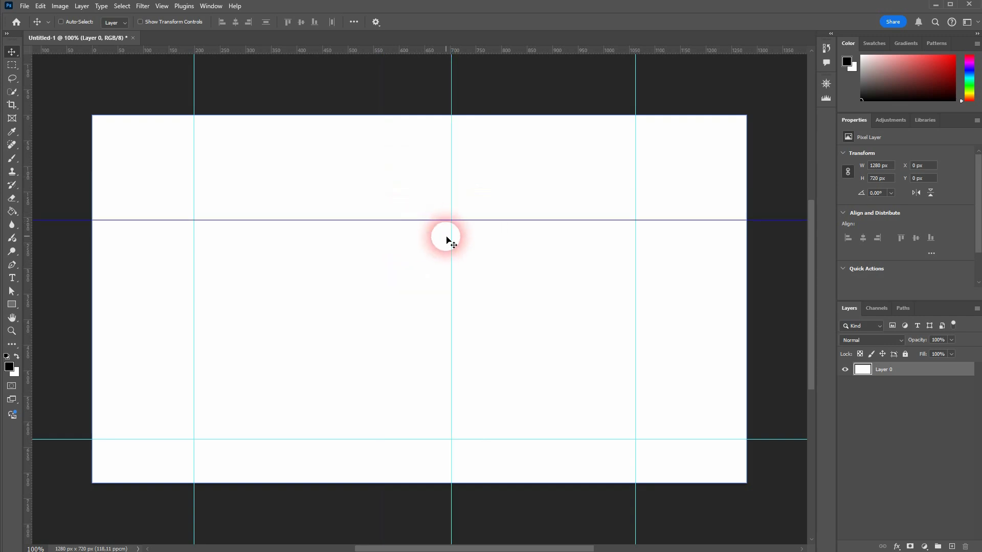
Clear only the selected upper horizontal guide.
click(162, 5)
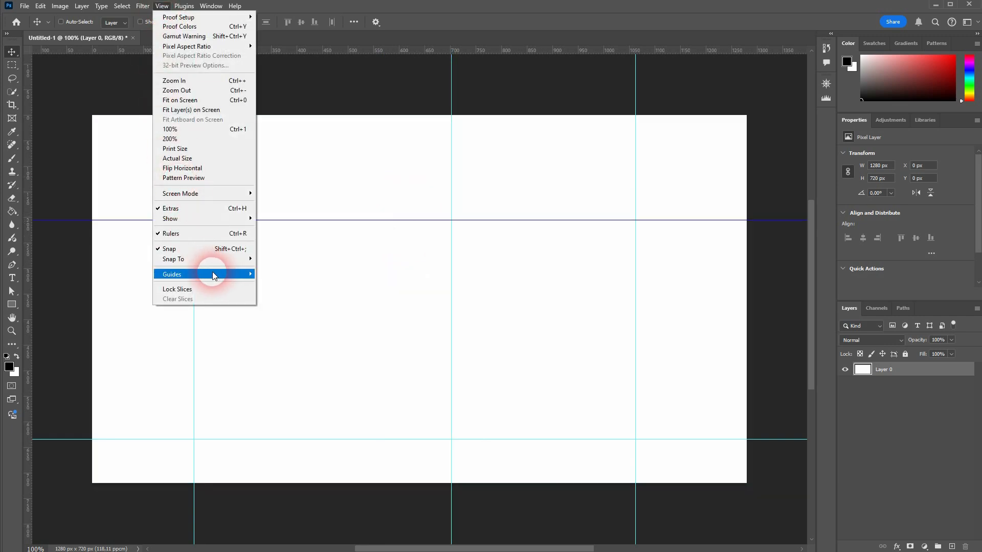
mouse_move(247, 283)
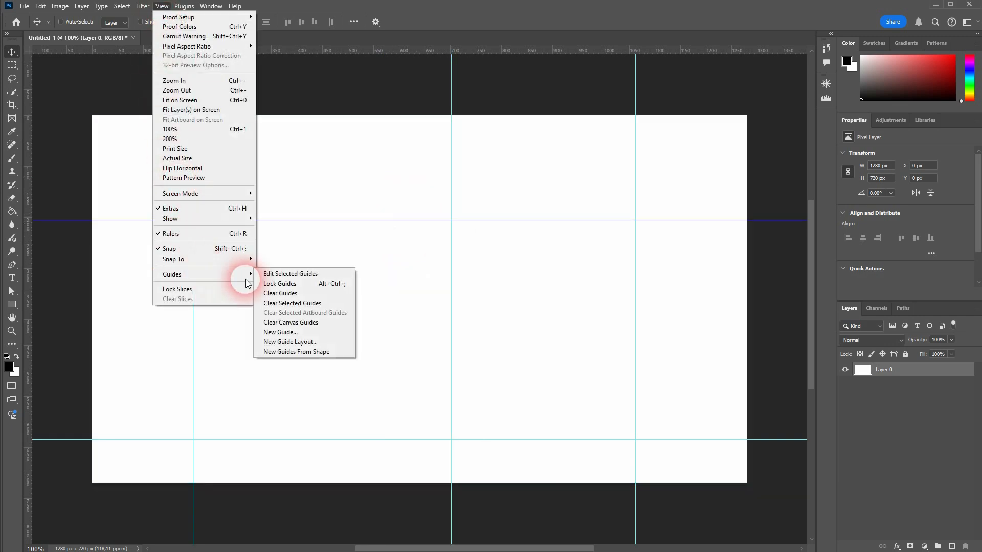
click(321, 305)
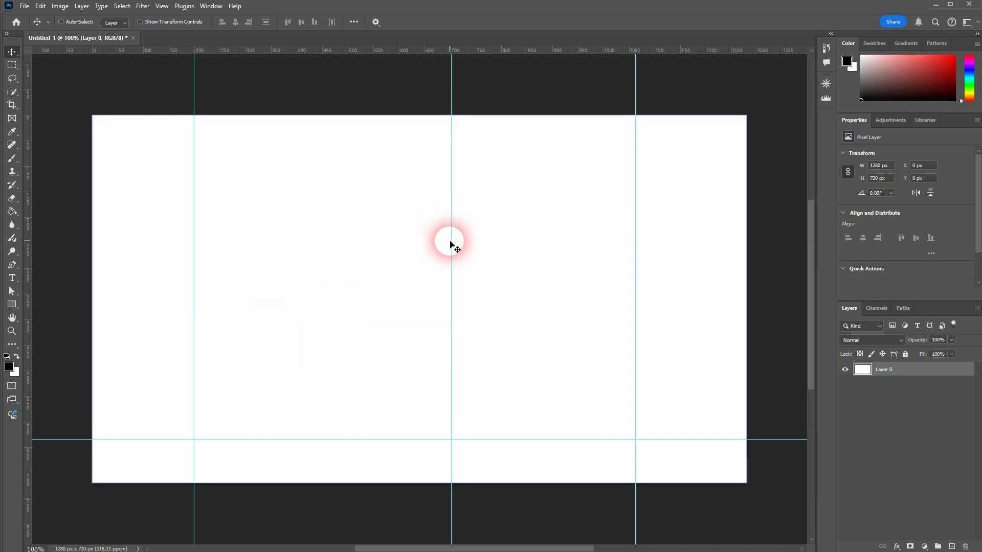
Select the remaining horizontal guide near the canvas's lower edge and clear only that guide.
click(452, 246)
click(636, 244)
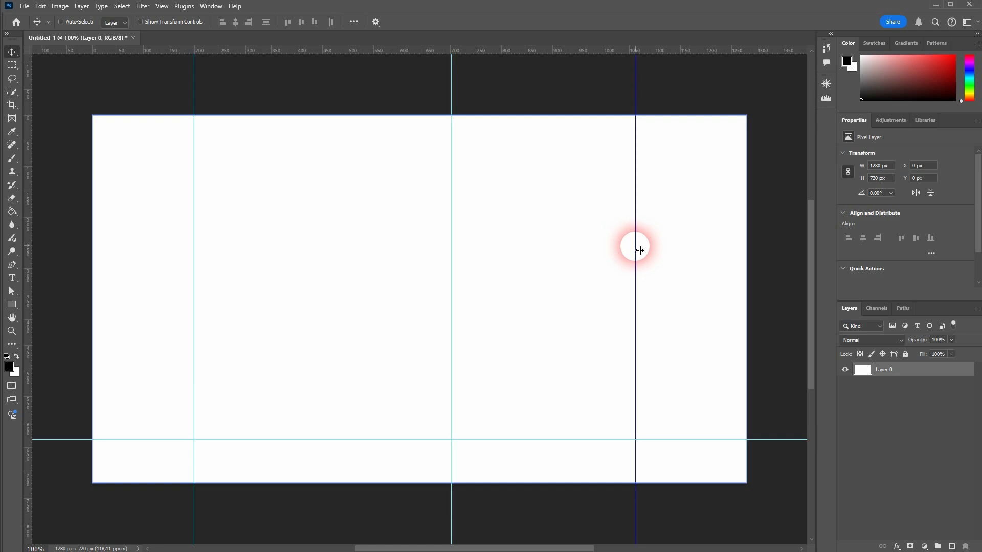
click(492, 440)
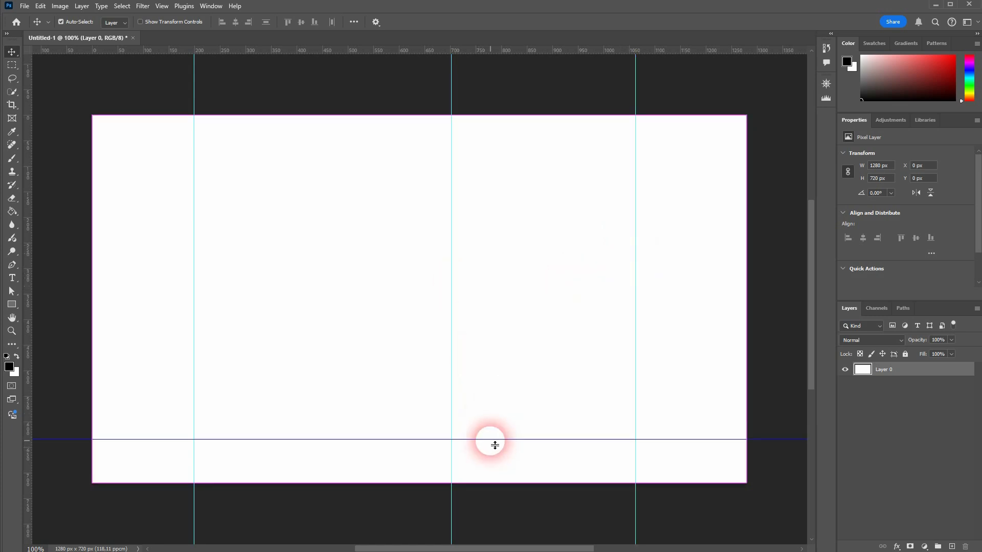
click(163, 6)
mouse_move(233, 274)
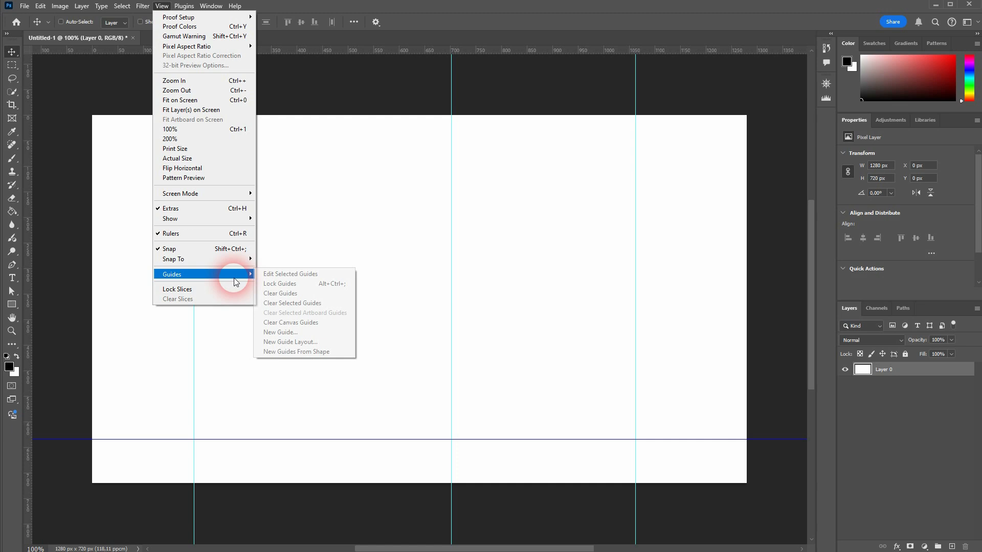
click(328, 308)
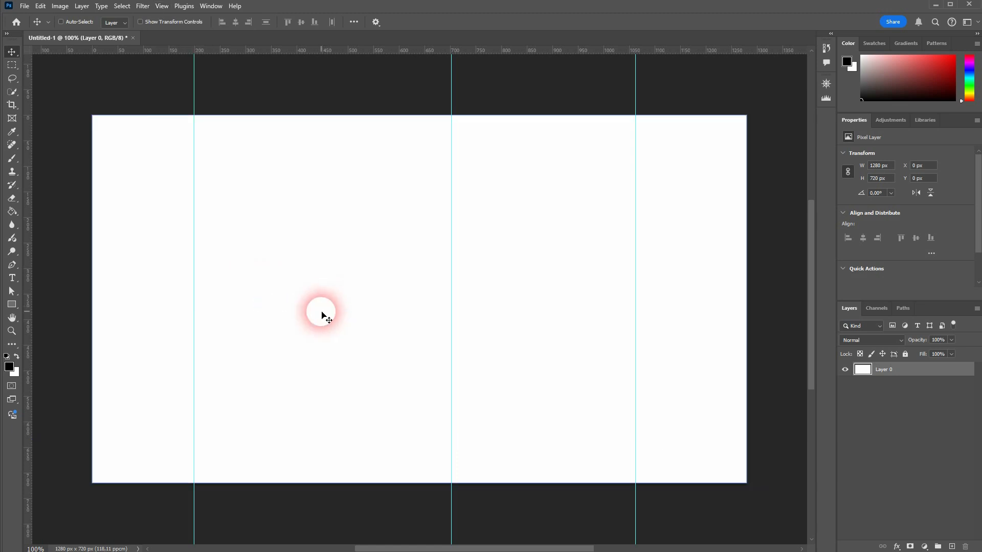
Clear all canvas guides.
click(163, 6)
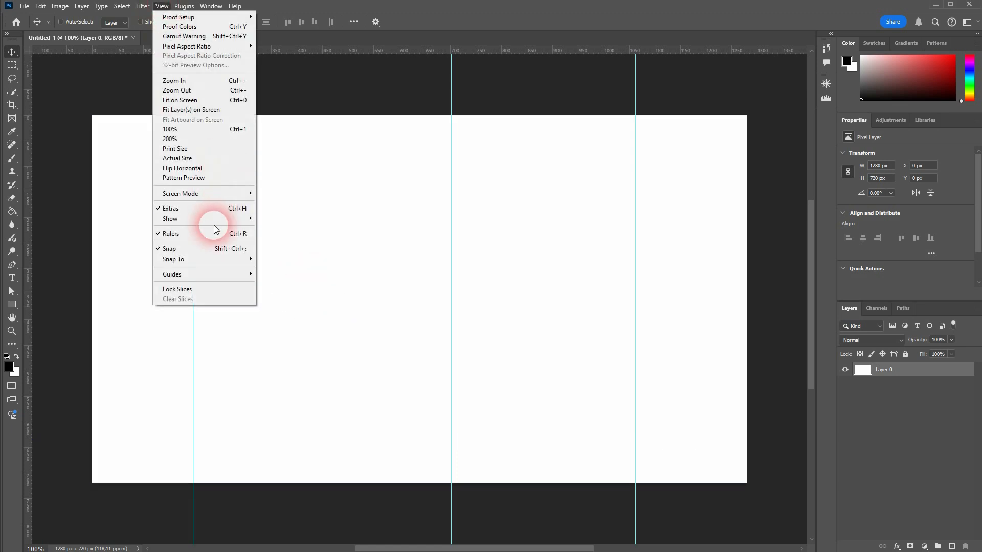
mouse_move(219, 276)
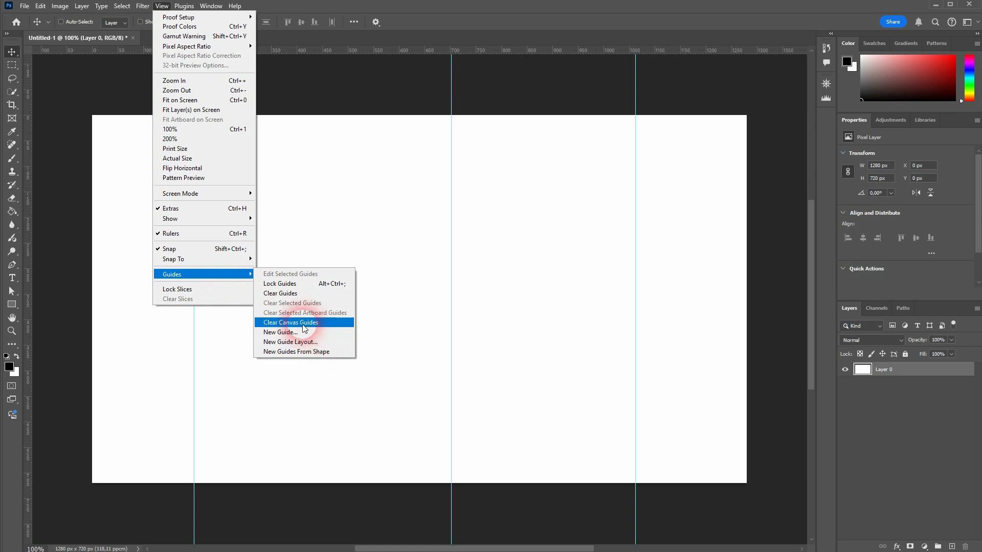
click(327, 323)
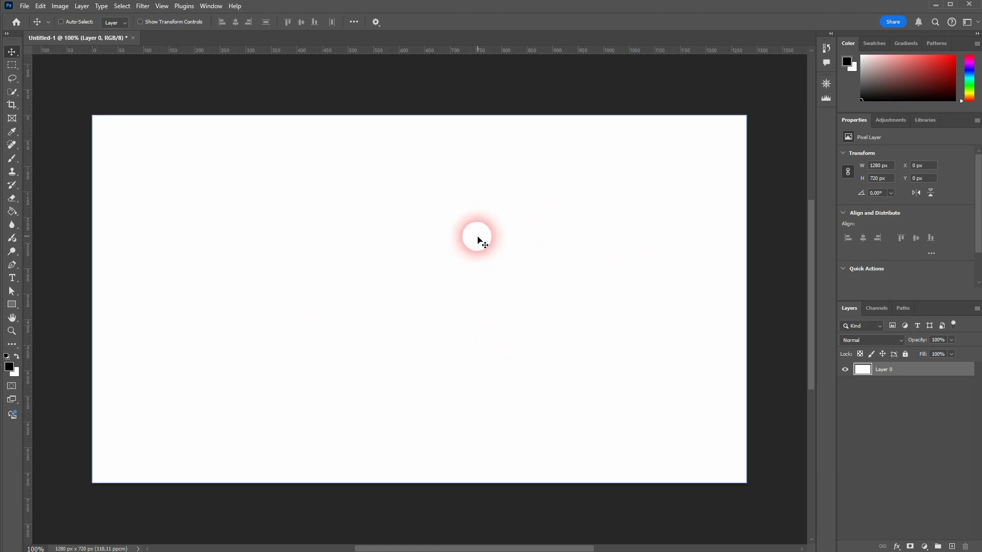
Add a new cyan vertical guide at the 50% position.
click(162, 7)
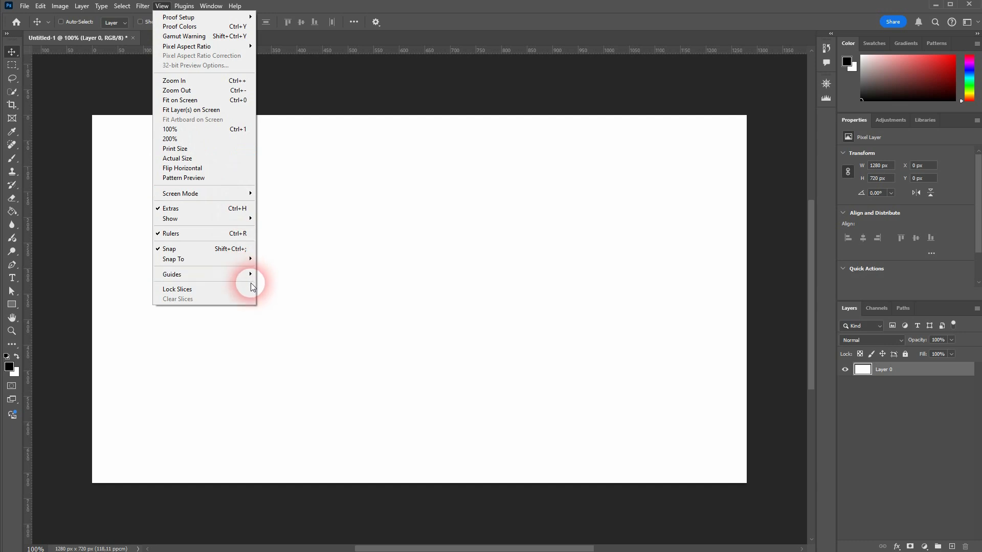
mouse_move(238, 274)
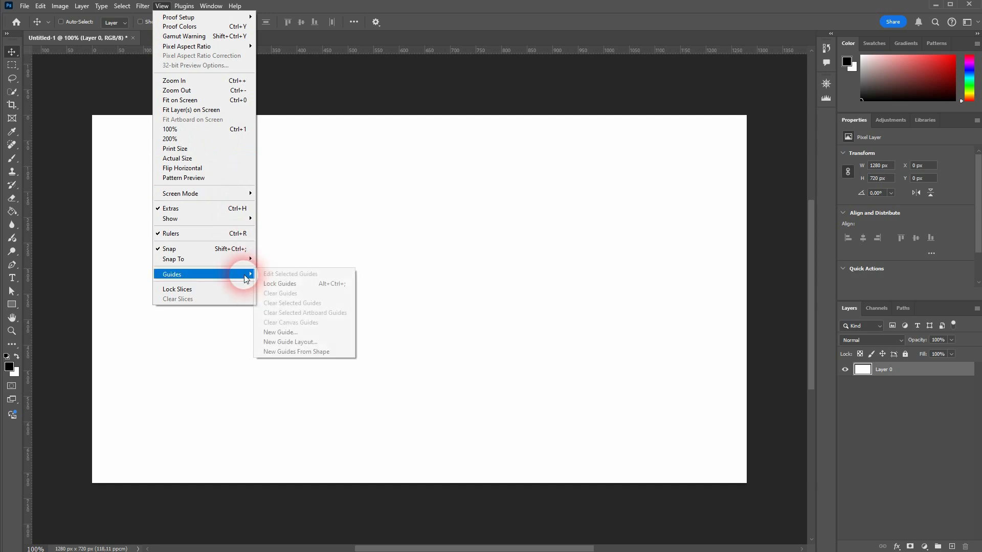
click(290, 333)
drag(381, 134, 679, 78)
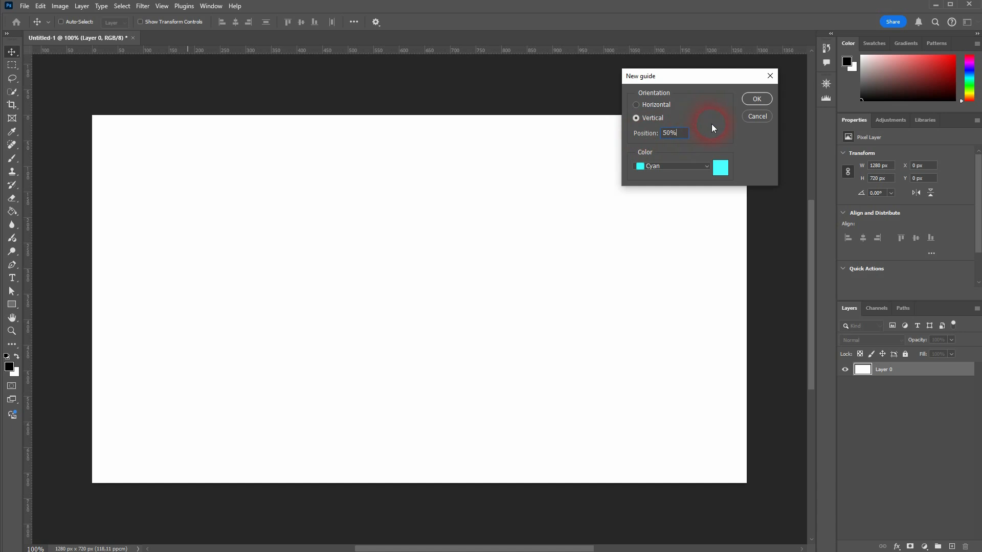
click(757, 98)
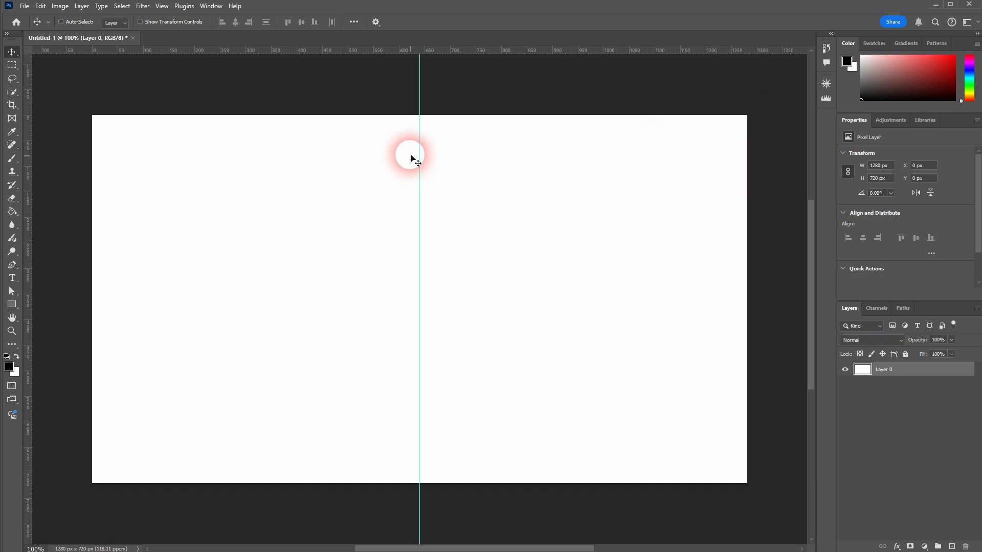
Add a new cyan horizontal guide at position 500.
click(161, 5)
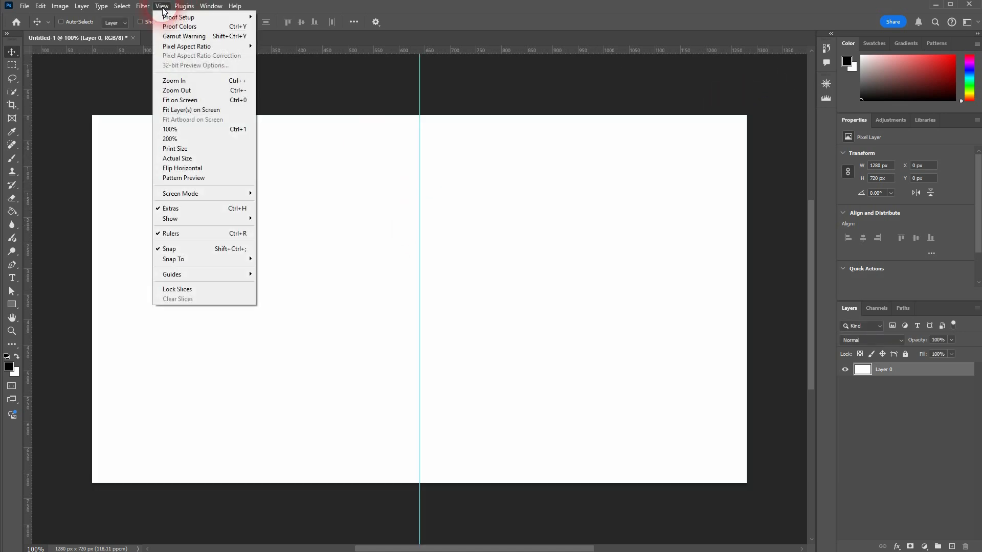
mouse_move(241, 274)
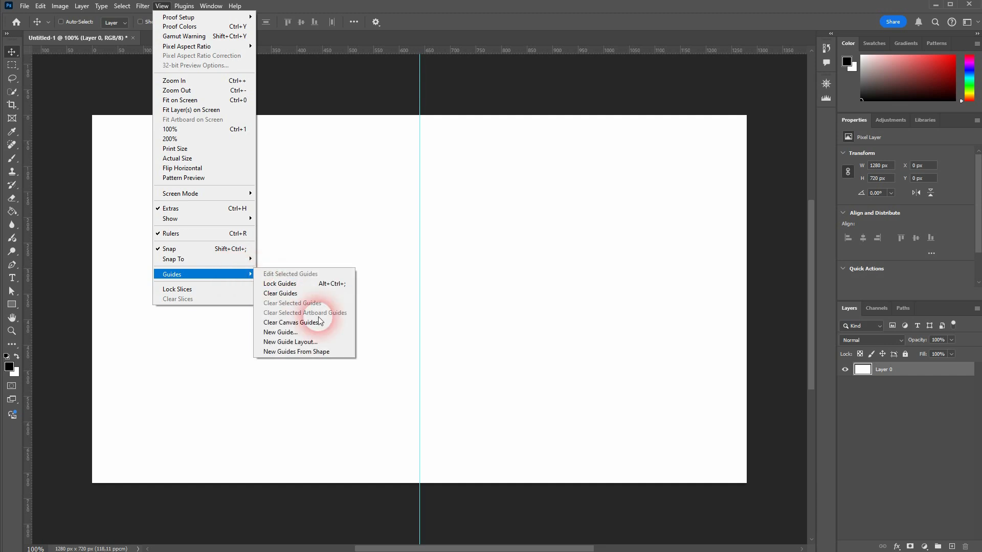
click(326, 333)
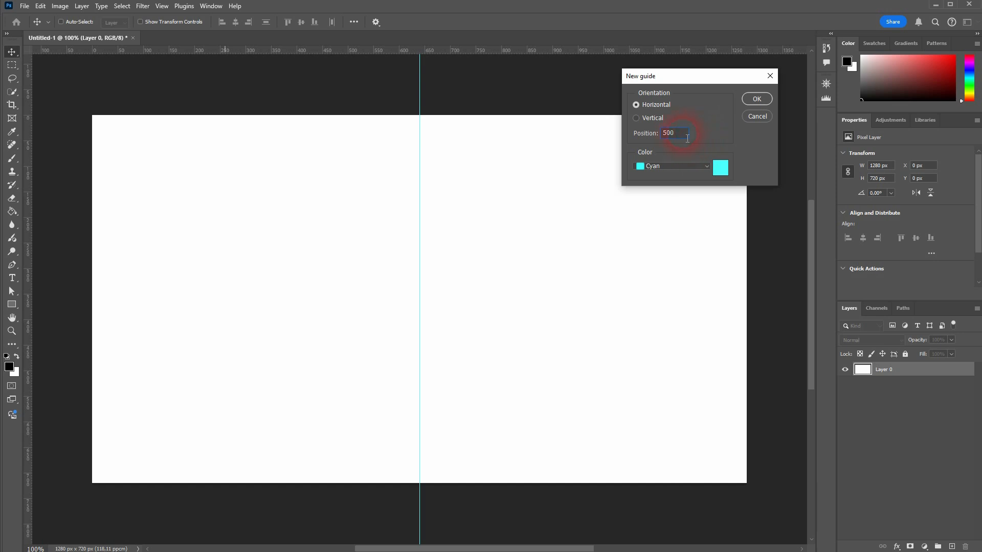
click(758, 99)
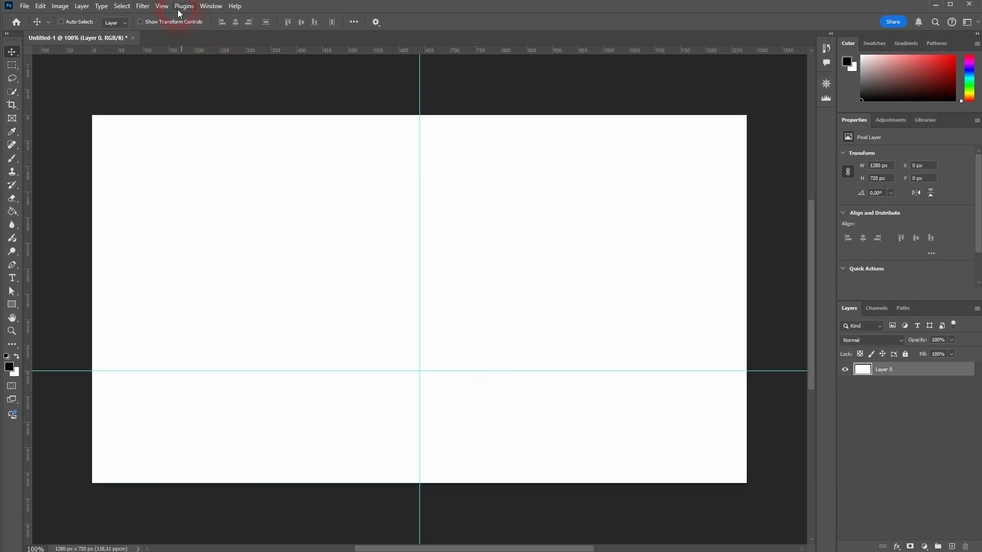
Add another cyan horizontal guide halfway down the canvas.
click(162, 6)
mouse_move(245, 276)
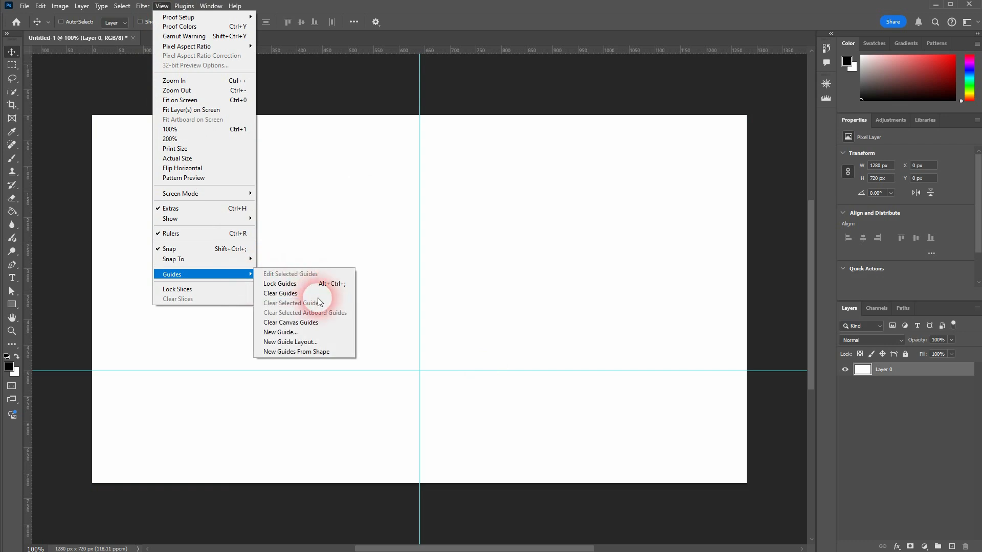
click(313, 334)
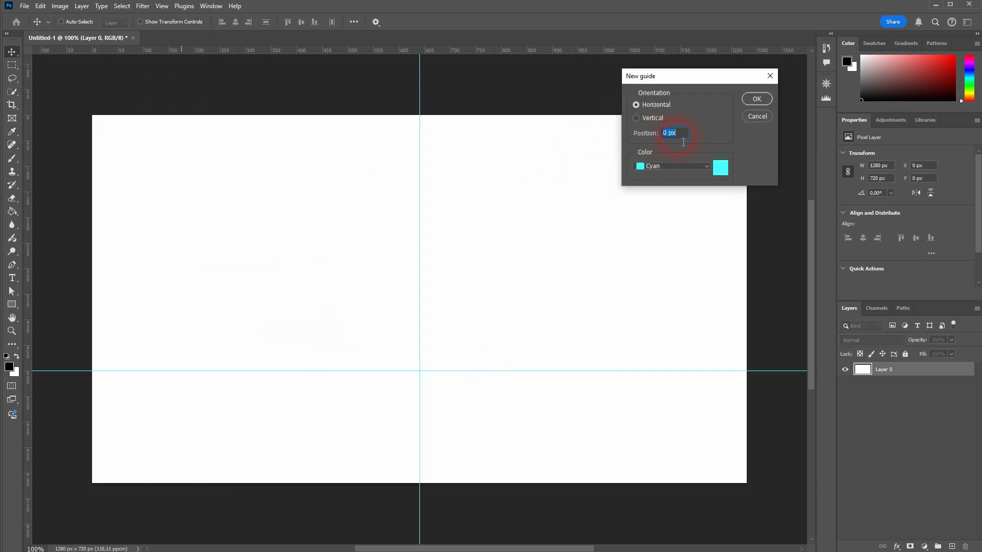
click(761, 99)
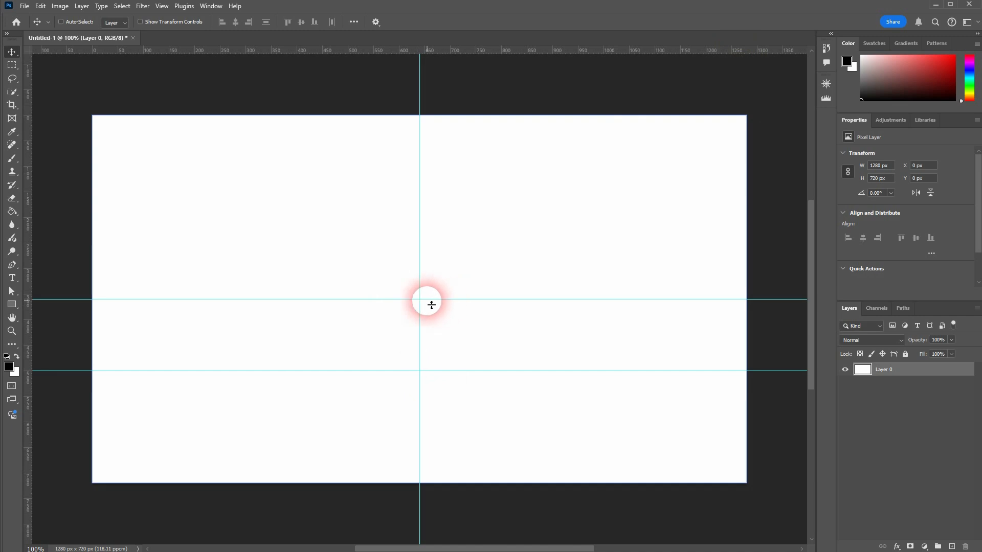
Remove the lower horizontal guide by moving it off the canvas, and clear all the remaining guides.
drag(437, 374, 453, 38)
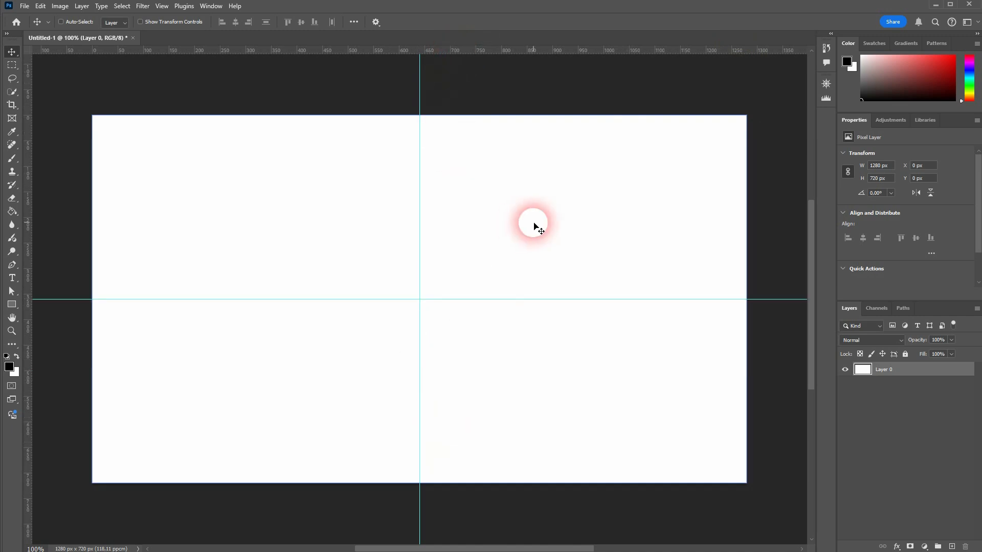
click(163, 8)
mouse_move(239, 279)
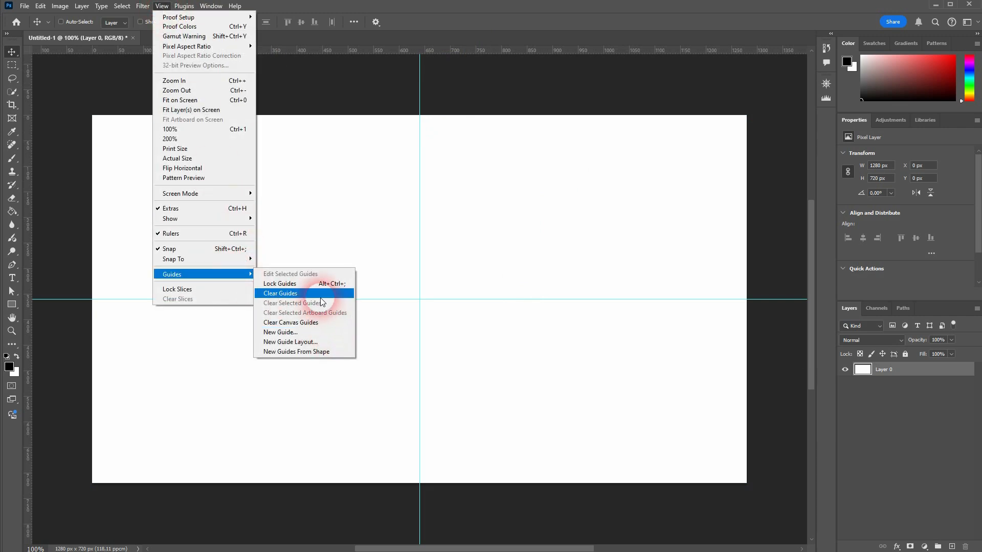
click(307, 294)
Open the settings for a new guide layout.
click(168, 7)
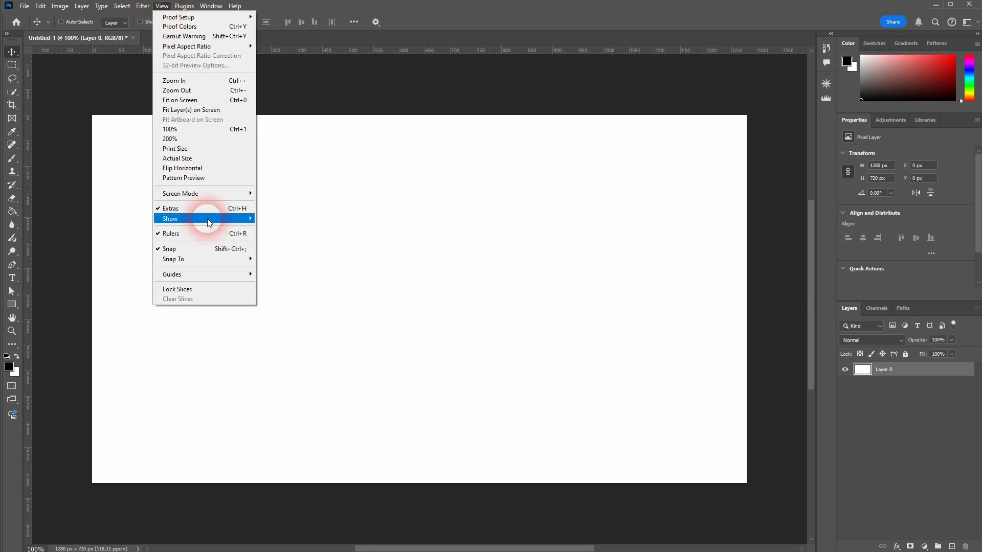
mouse_move(235, 271)
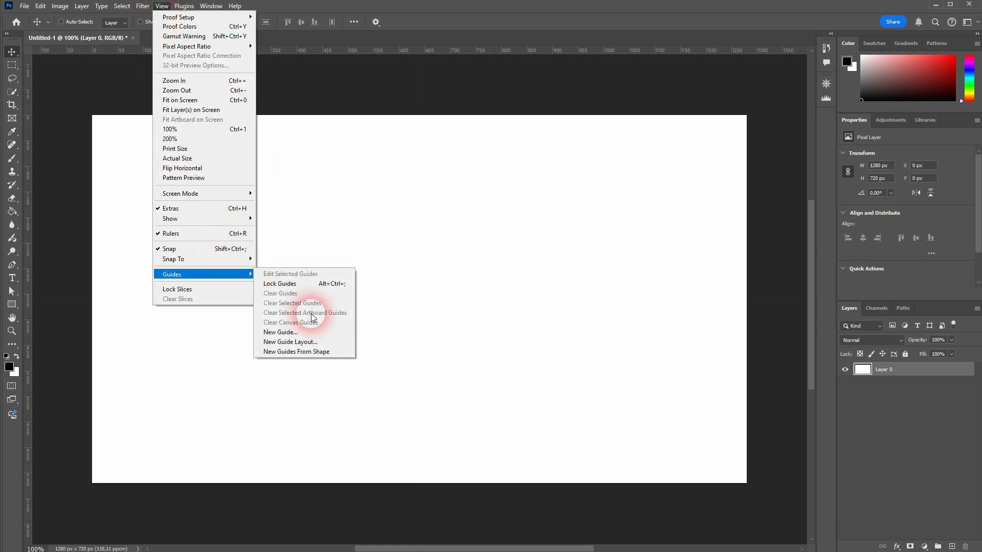
click(332, 346)
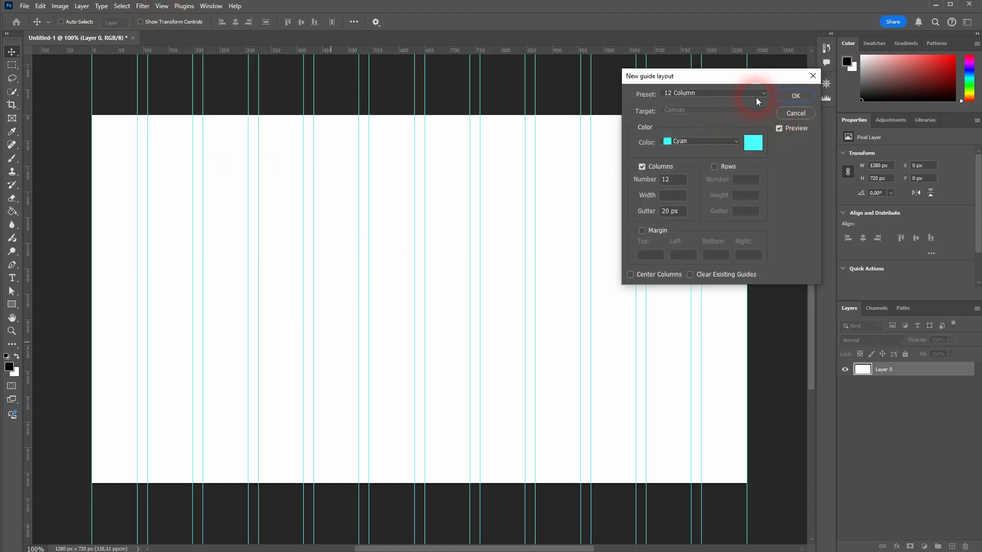
Try the 8 Column, 24 Column and 12 Column presets for the guide layout.
click(759, 95)
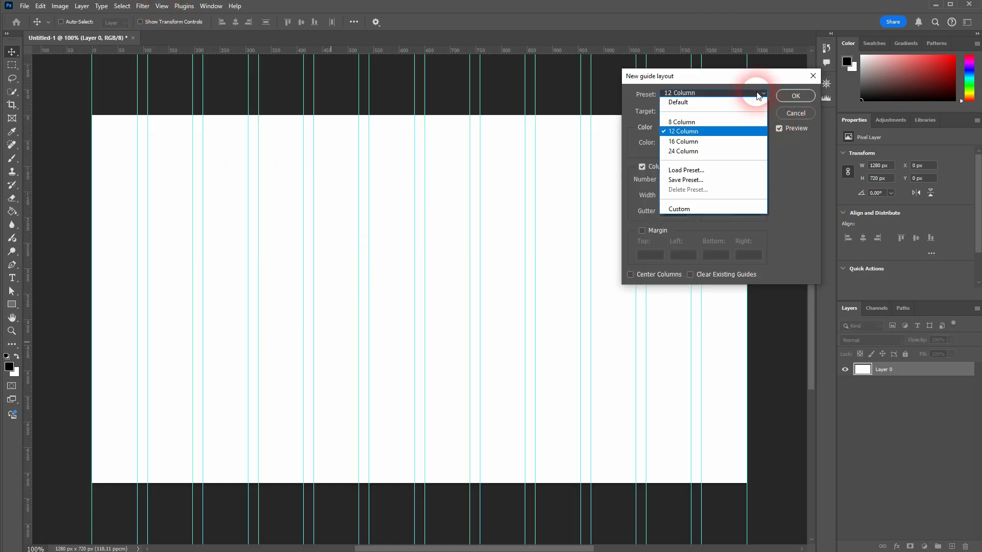
click(721, 123)
click(710, 100)
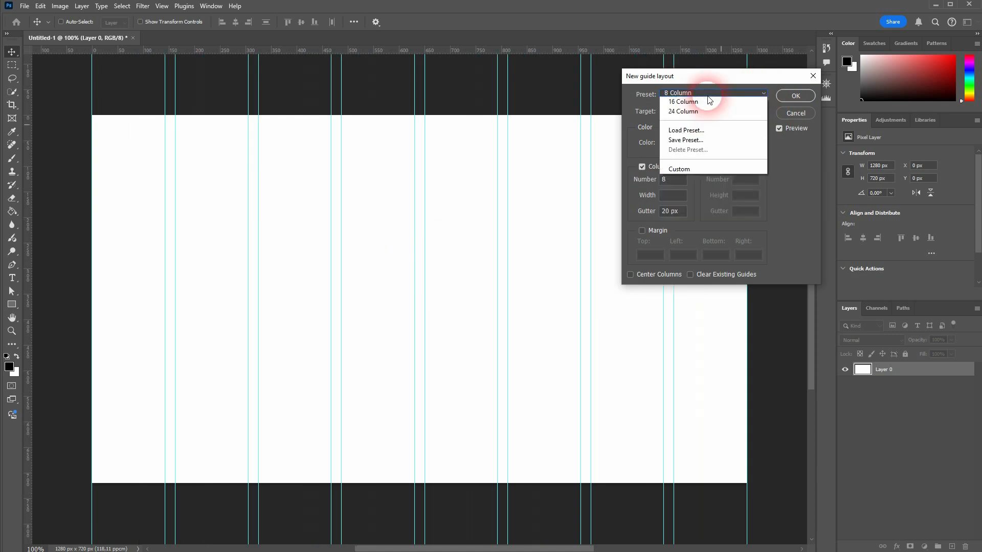
click(702, 149)
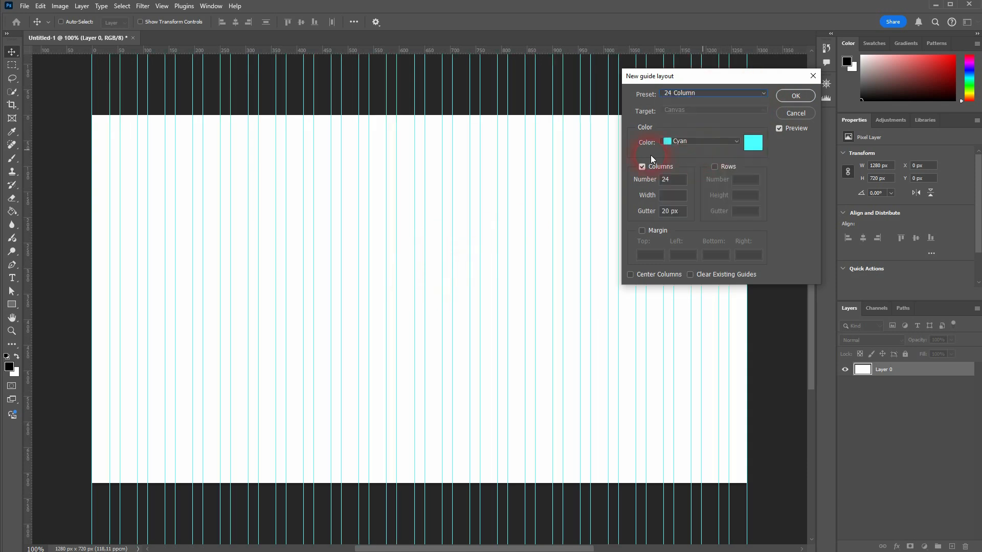
click(729, 95)
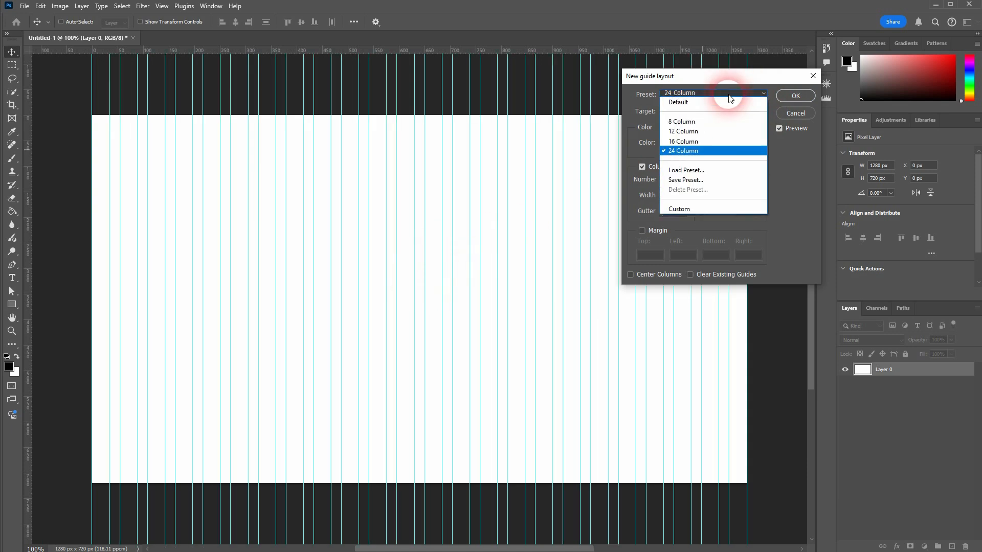
click(725, 132)
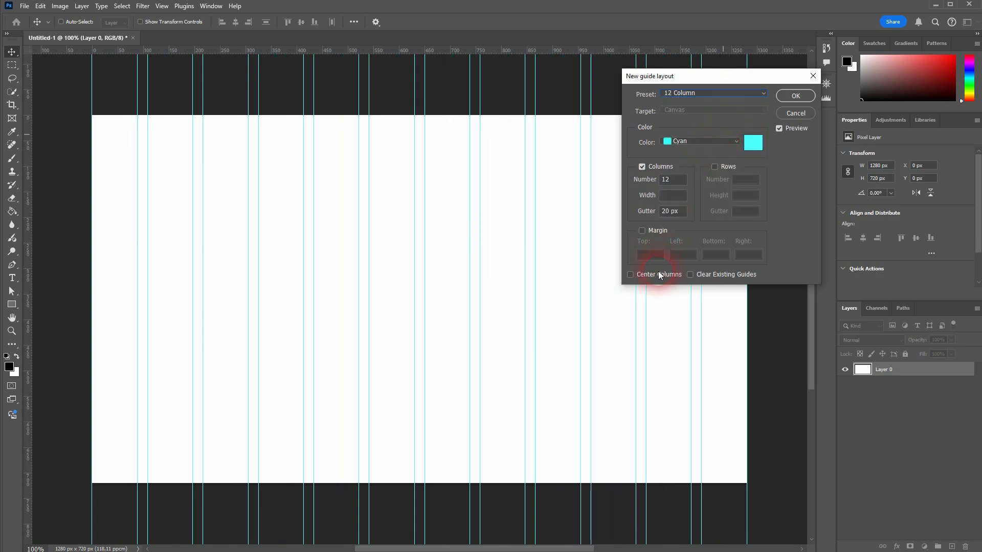
Switch the guide layout preset to Default and on to Custom, and set the guide color to Light Red.
click(716, 96)
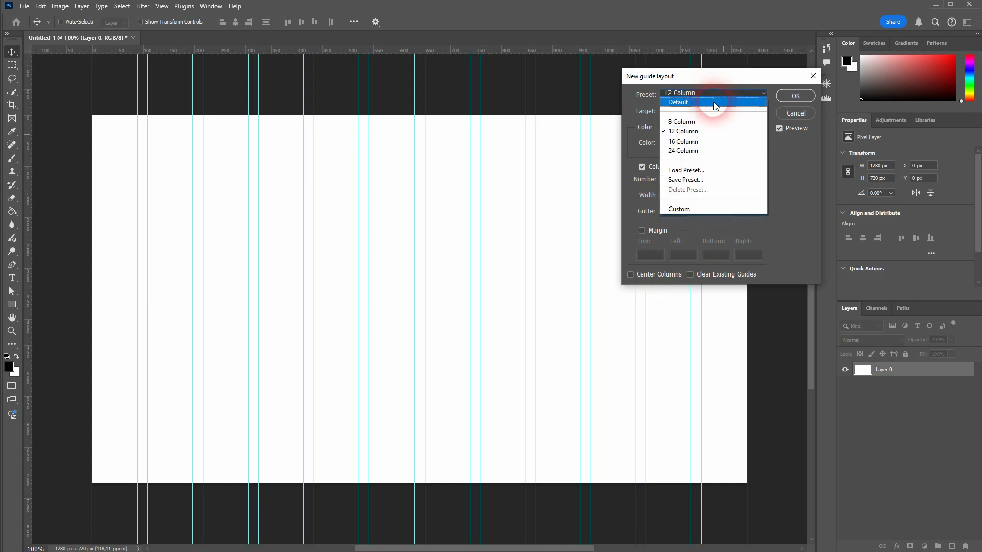
click(713, 103)
click(703, 94)
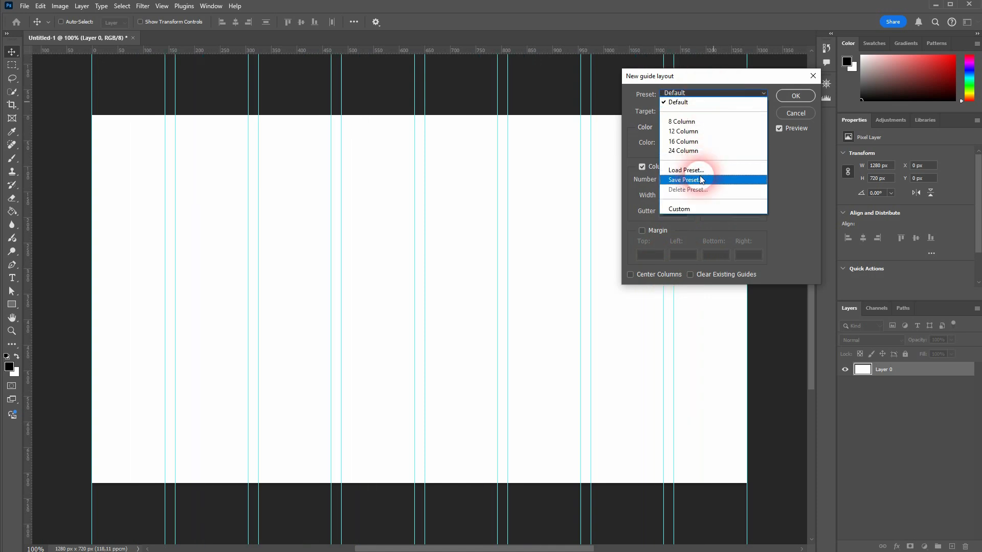
click(700, 209)
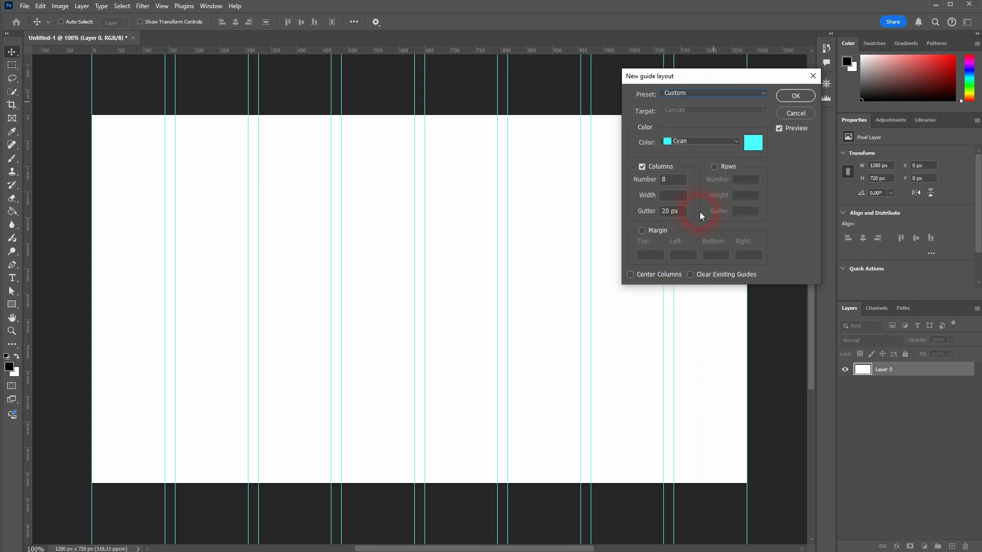
click(729, 146)
click(711, 174)
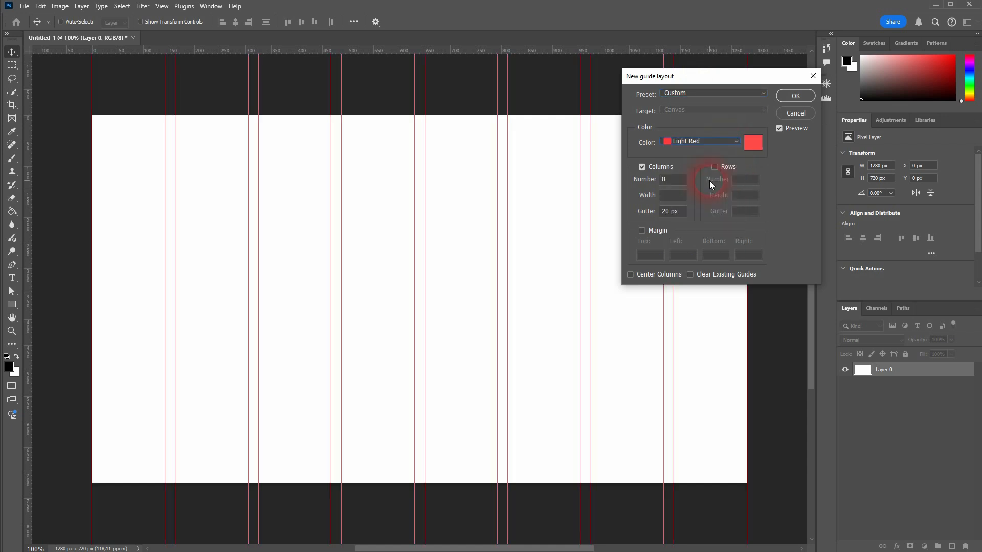
Set the guide color to Cyan and add rows to the guide layout with a row number of 4.
click(718, 140)
click(711, 226)
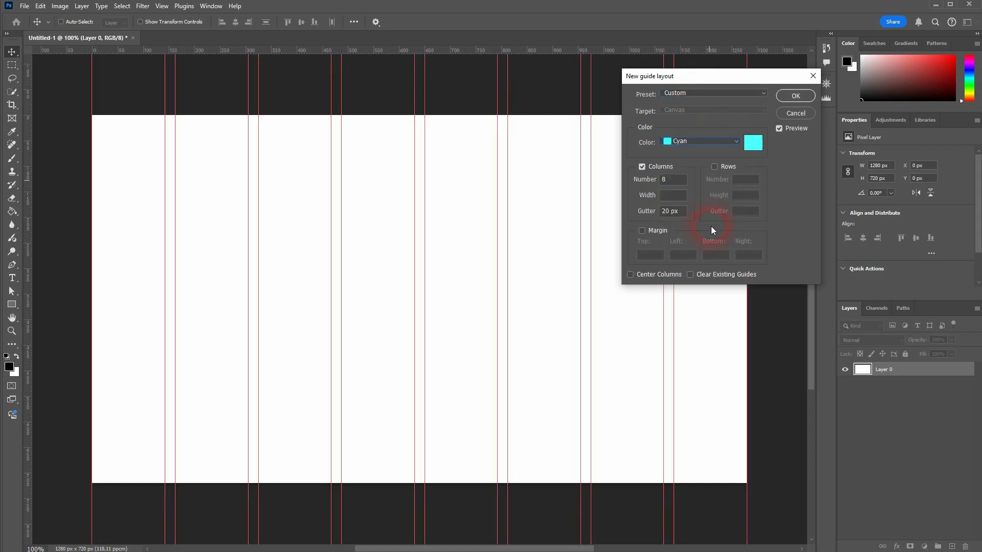
double_click(665, 182)
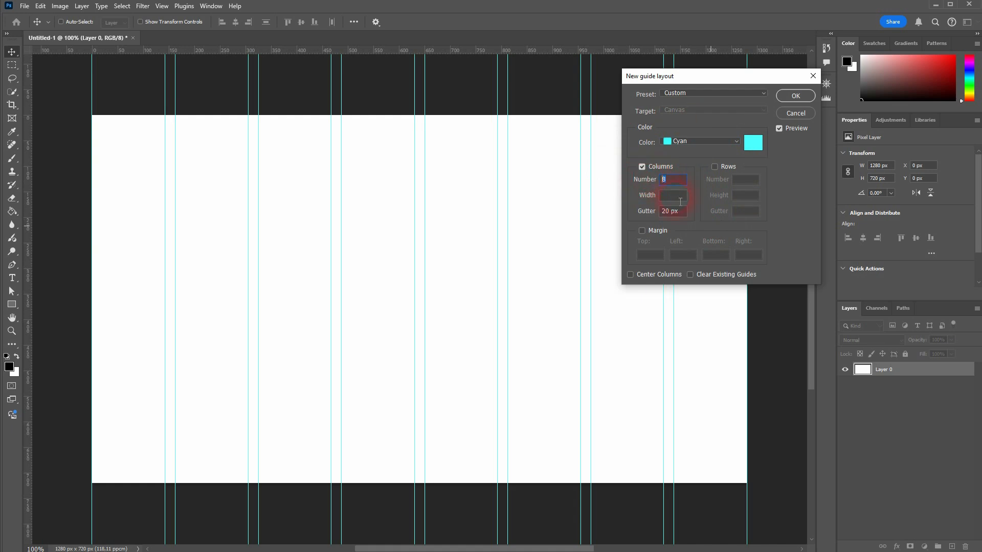
click(728, 171)
click(774, 197)
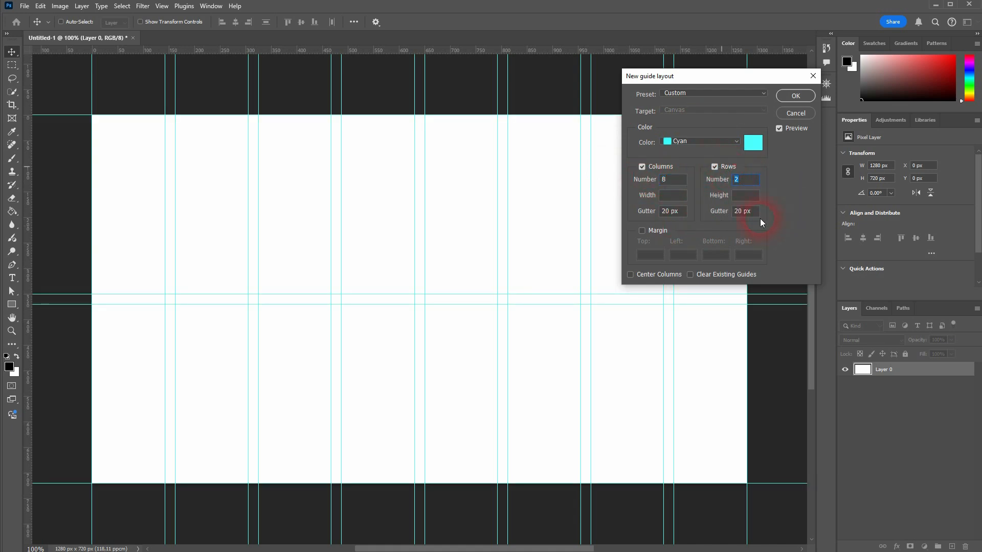
text(4)
Set the gutter of both the rows and the columns in the guide layout to 10 px.
click(760, 216)
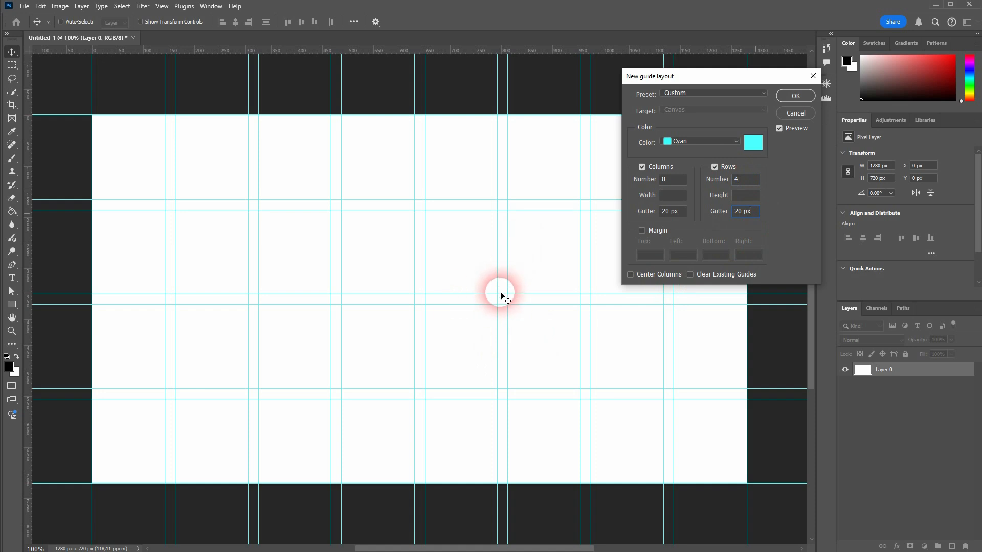
drag(758, 212, 725, 217)
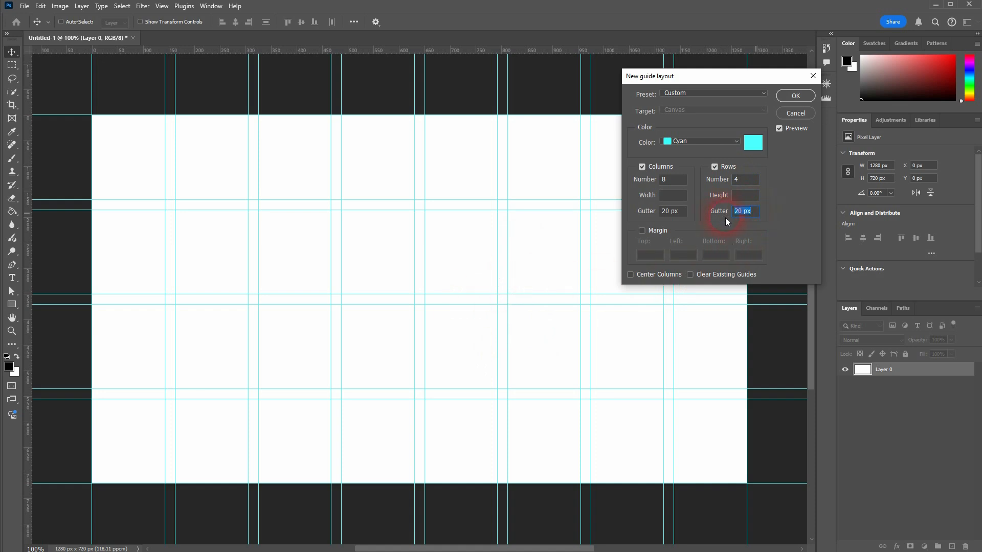
text(10)
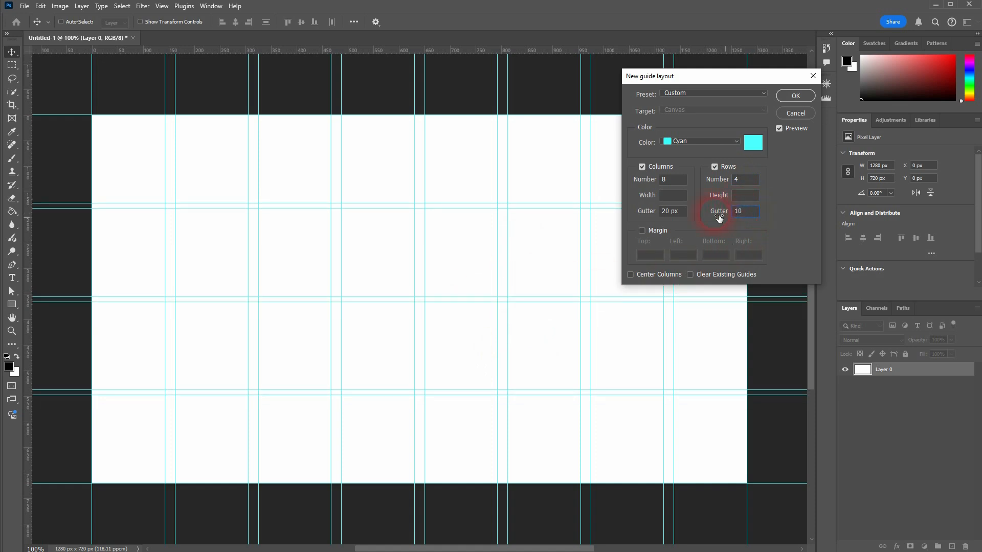
drag(687, 218, 663, 212)
text(10)
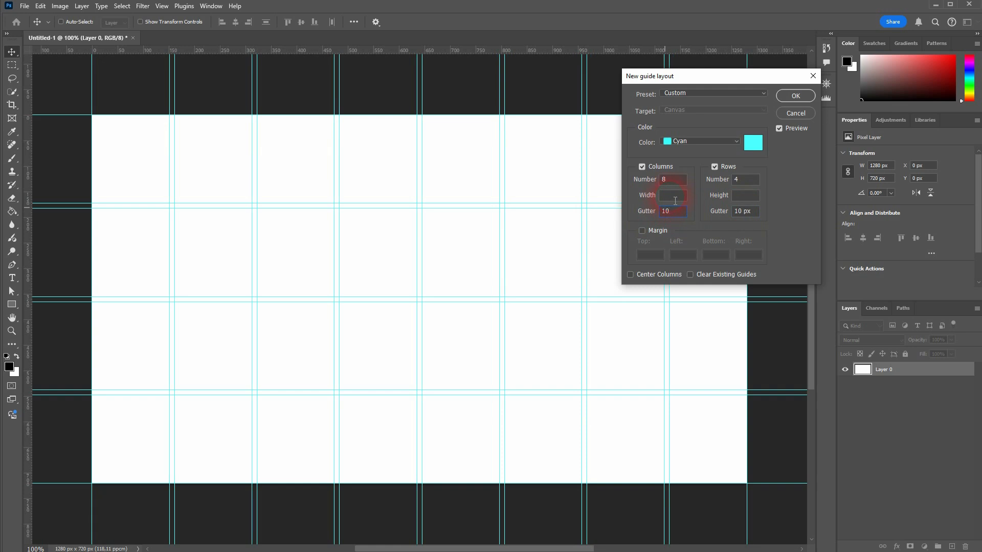
Try 20 px margins, switch them off again, and create the custom guide layout.
click(643, 230)
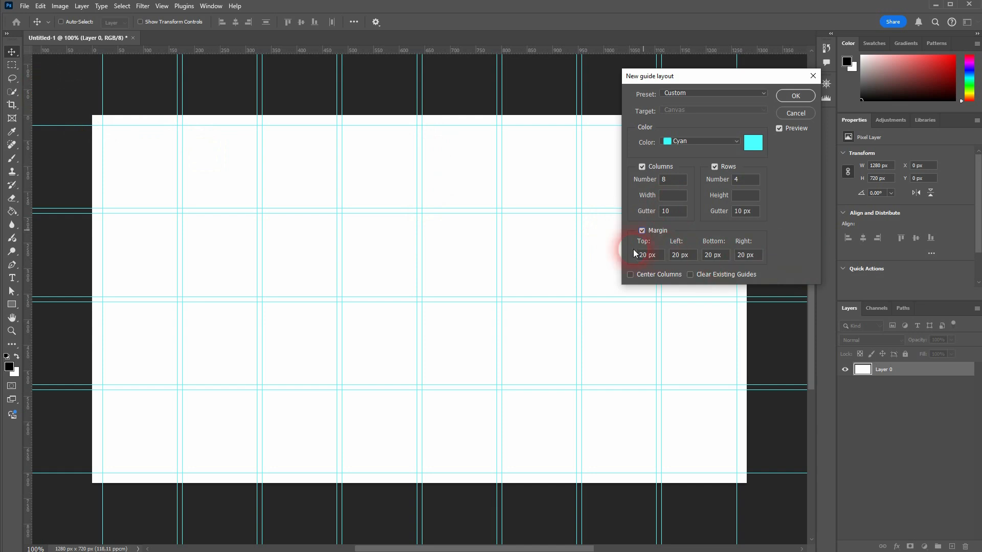
click(642, 231)
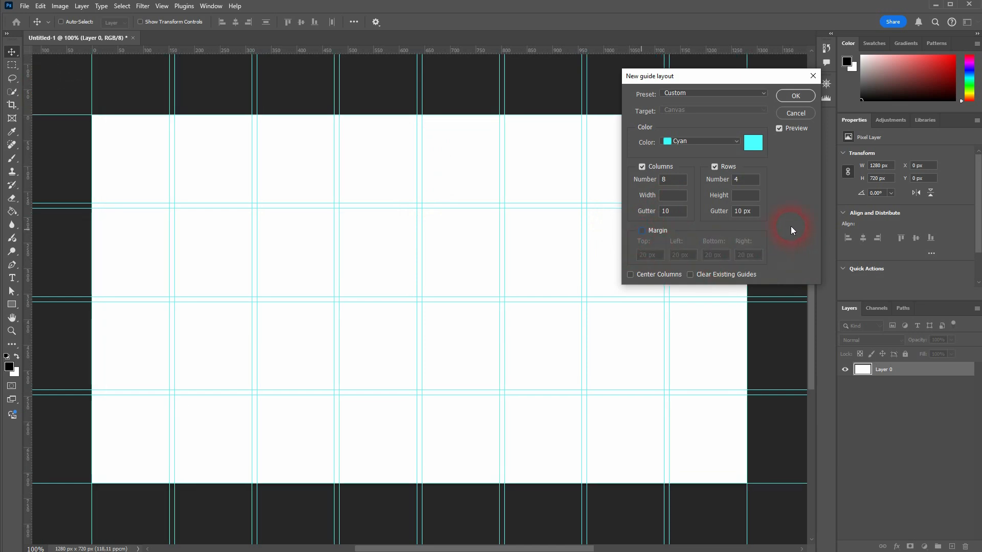
click(631, 275)
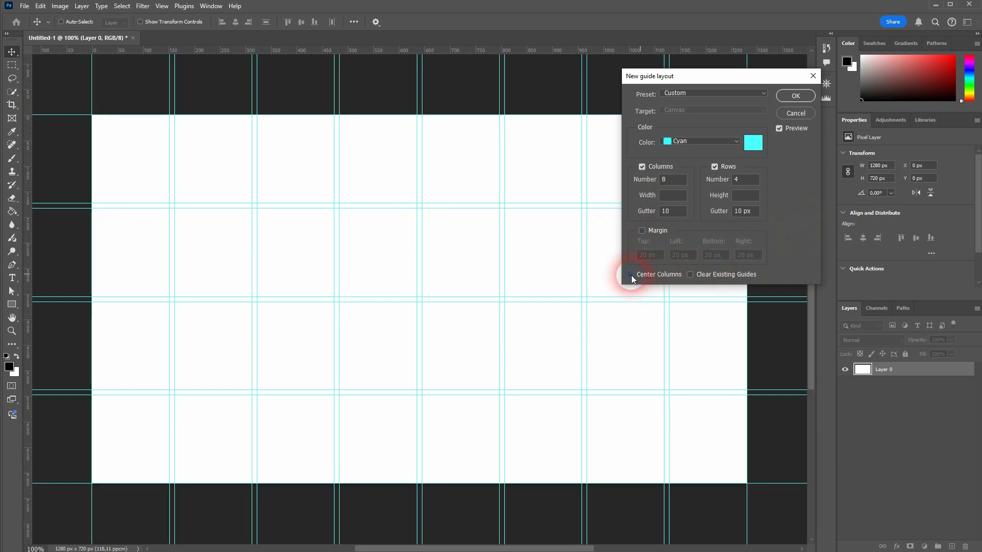
click(716, 275)
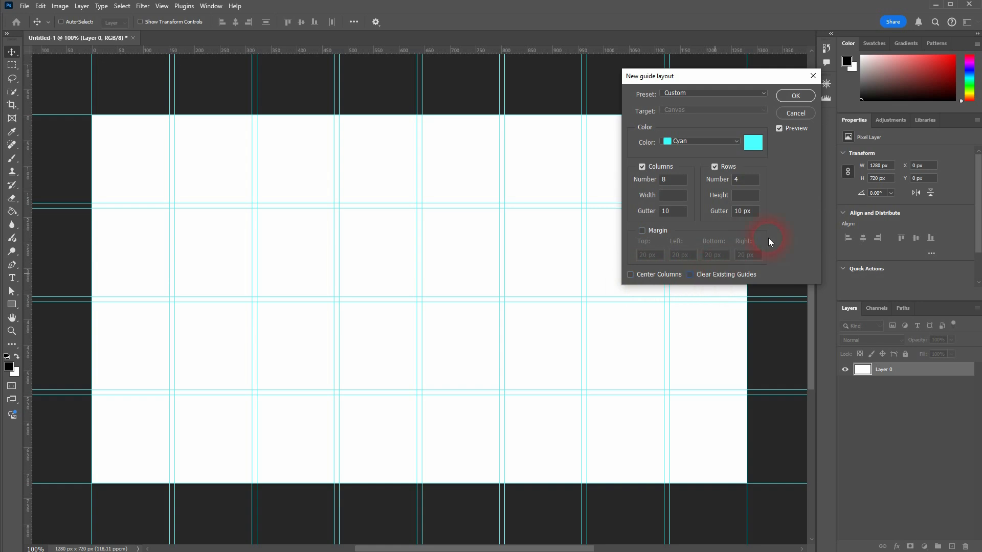
click(799, 97)
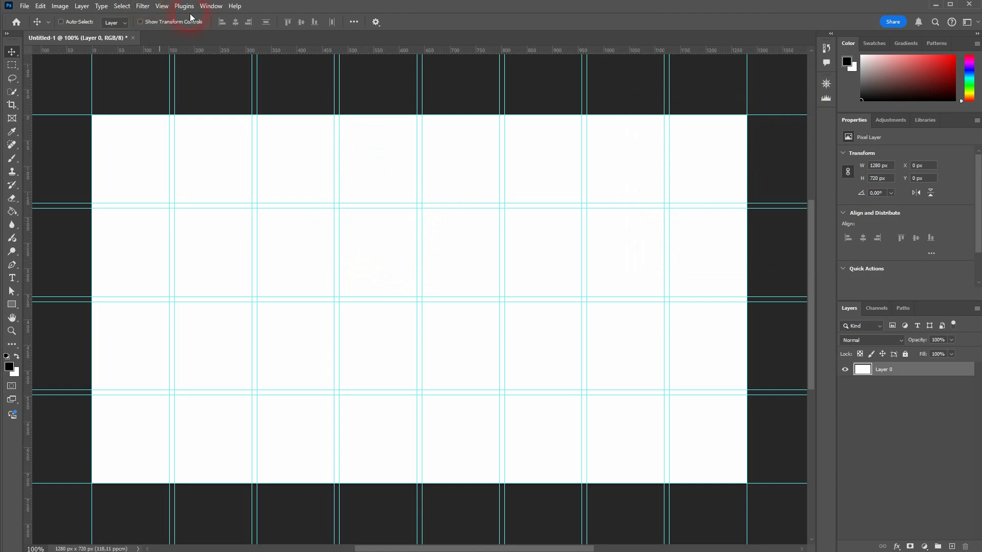
Clear all guides from the document.
click(162, 7)
mouse_move(243, 277)
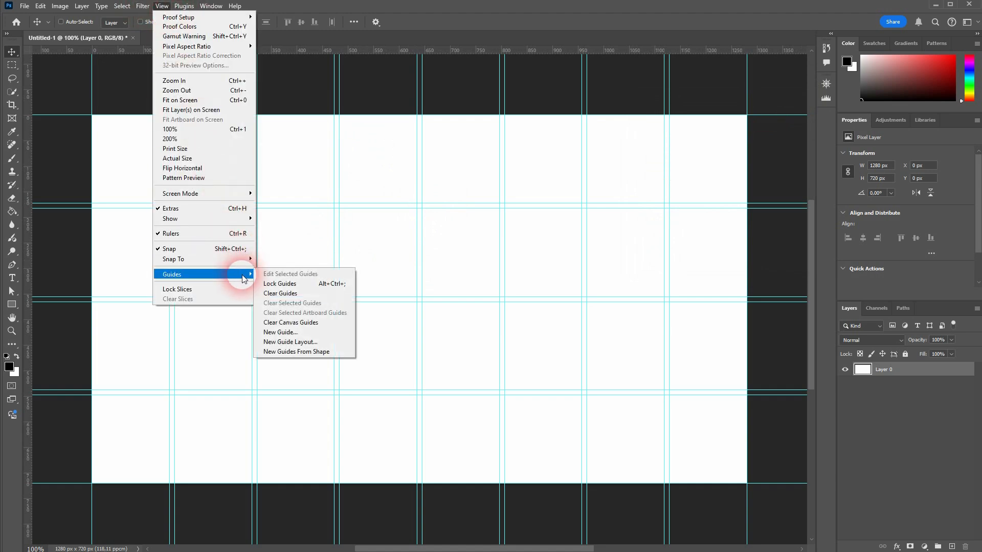
click(302, 293)
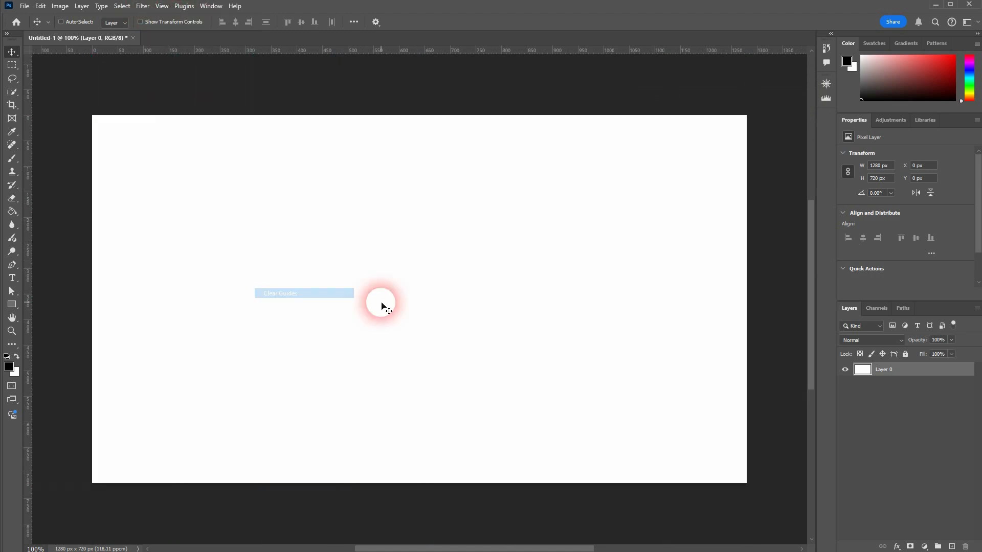
Examine the preset options for a new guide layout, leave without creating it, and look over the remaining guide commands.
click(162, 6)
mouse_move(243, 275)
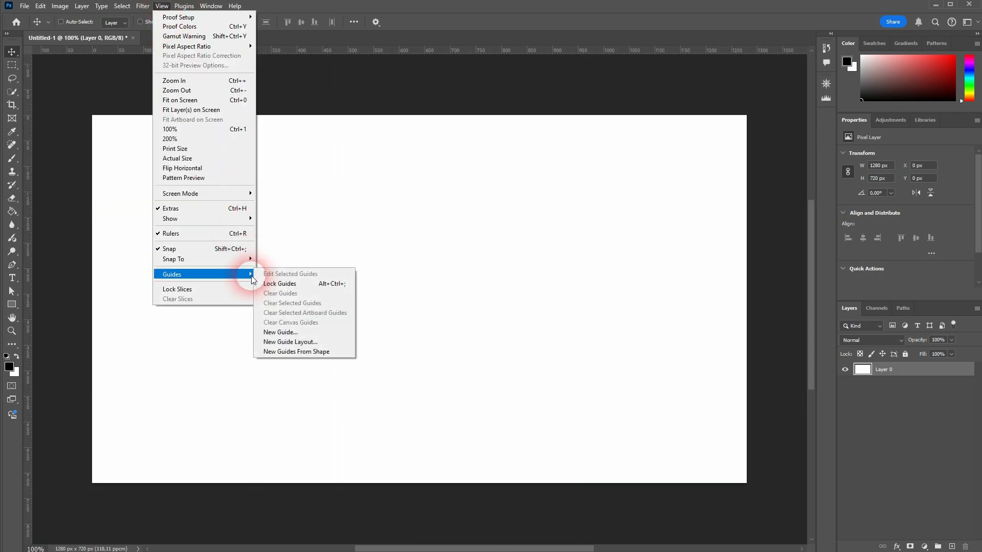
click(335, 342)
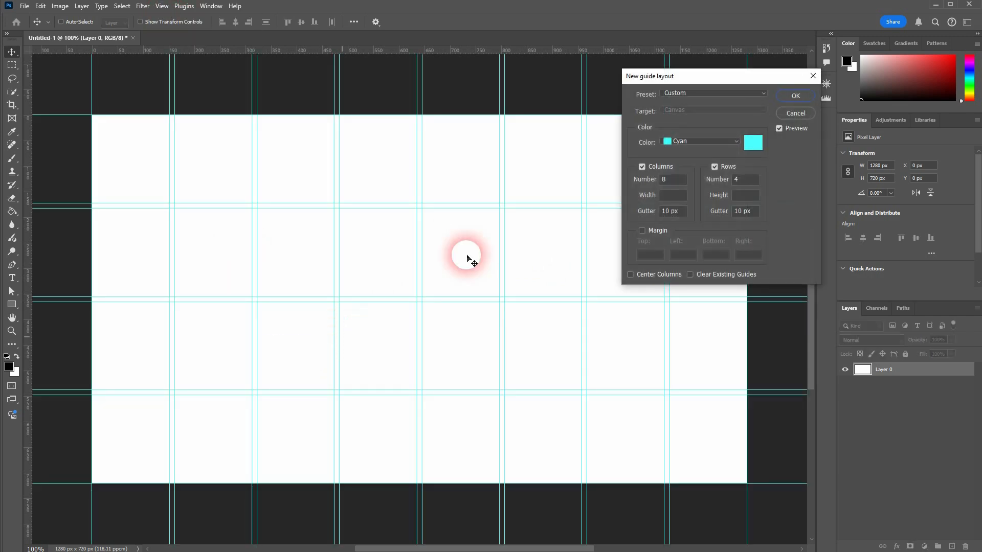
click(764, 93)
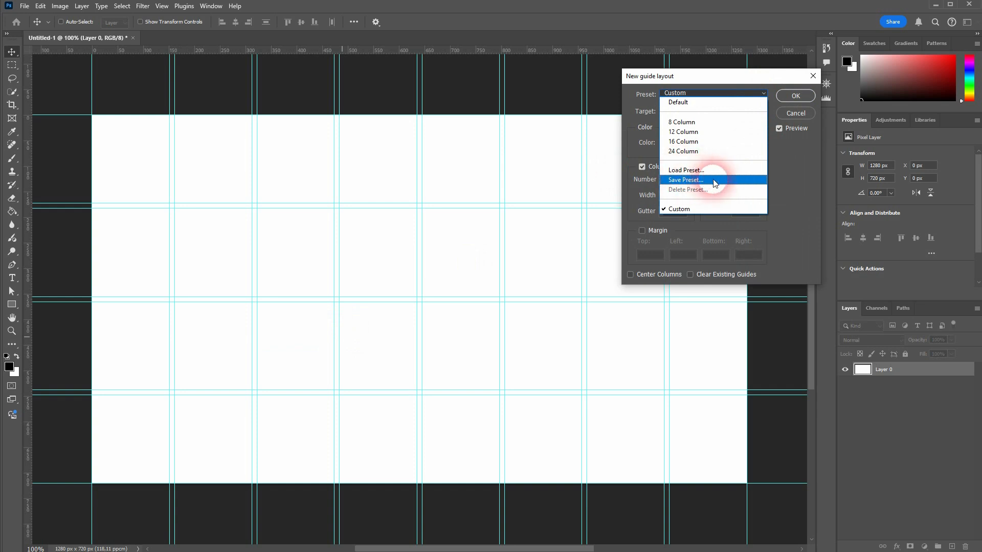
click(797, 180)
click(814, 77)
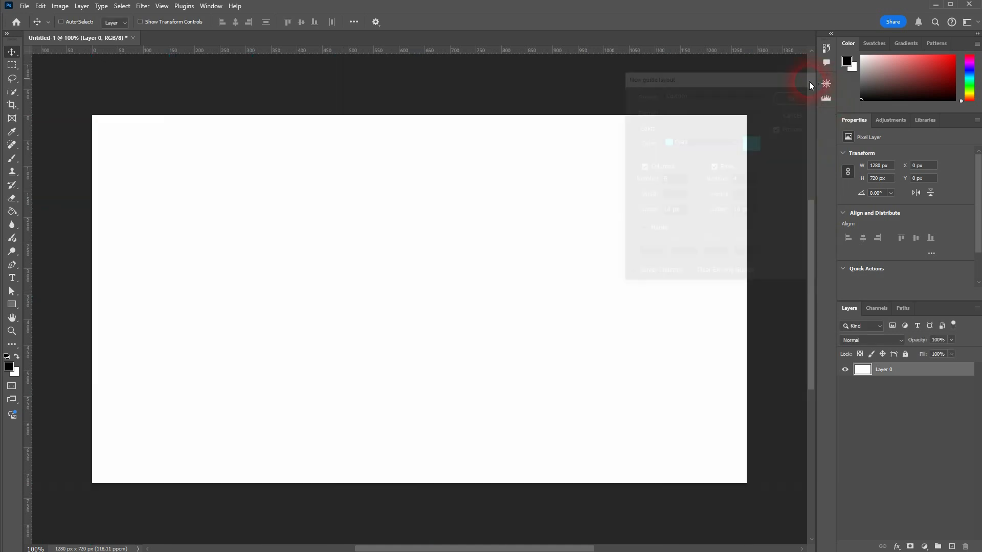
click(332, 158)
click(162, 5)
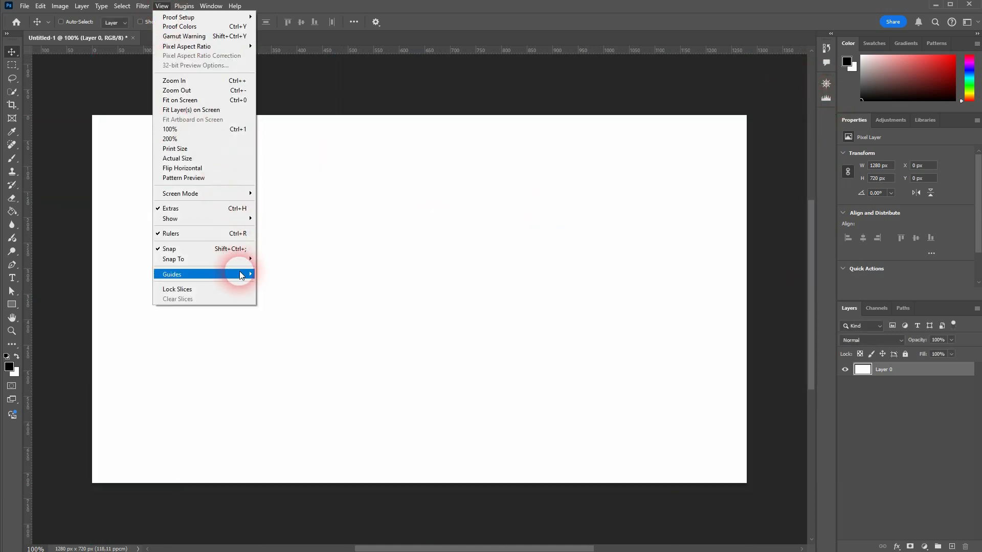
mouse_move(246, 274)
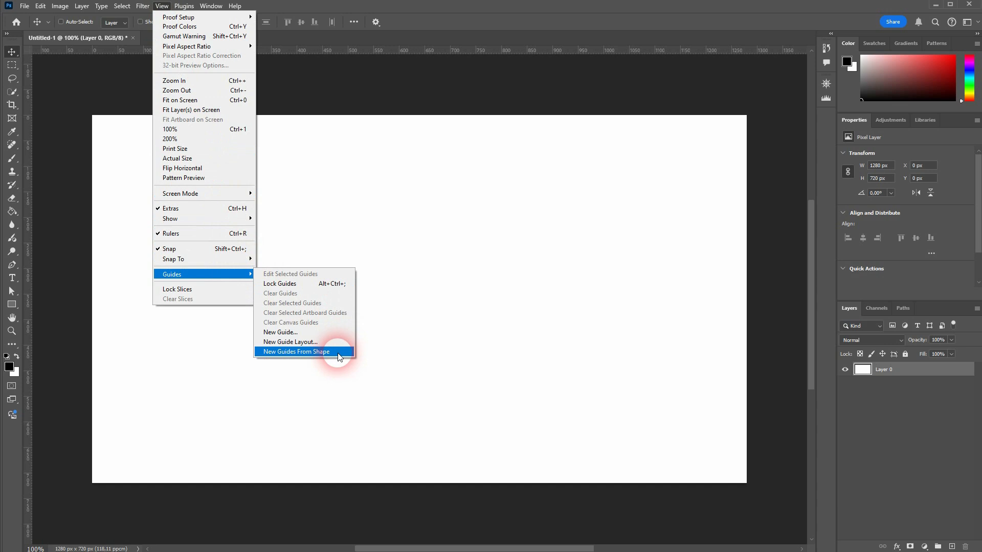
click(469, 330)
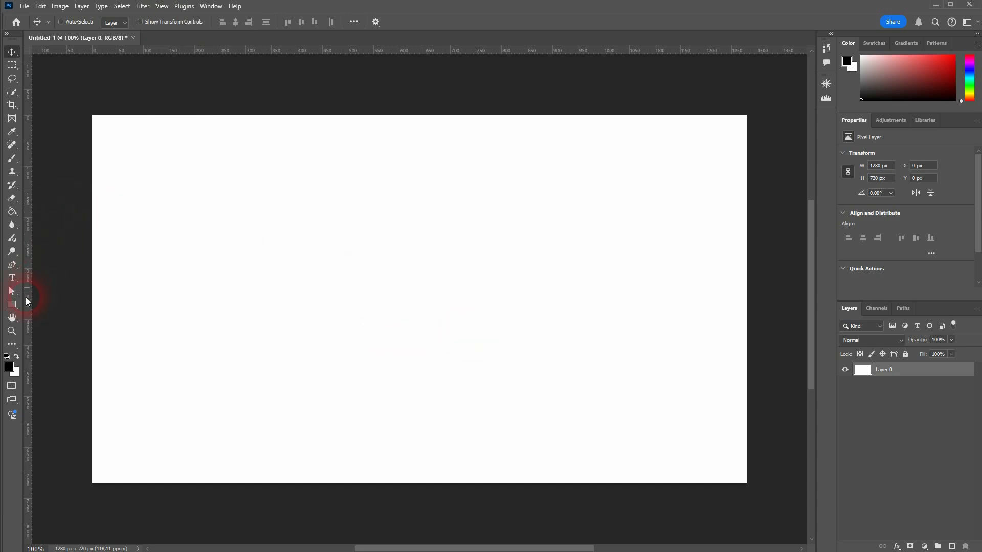
Draw a filled rectangle about 611 px by 283 px near the middle of the canvas in Shape mode.
click(12, 304)
drag(254, 221, 567, 365)
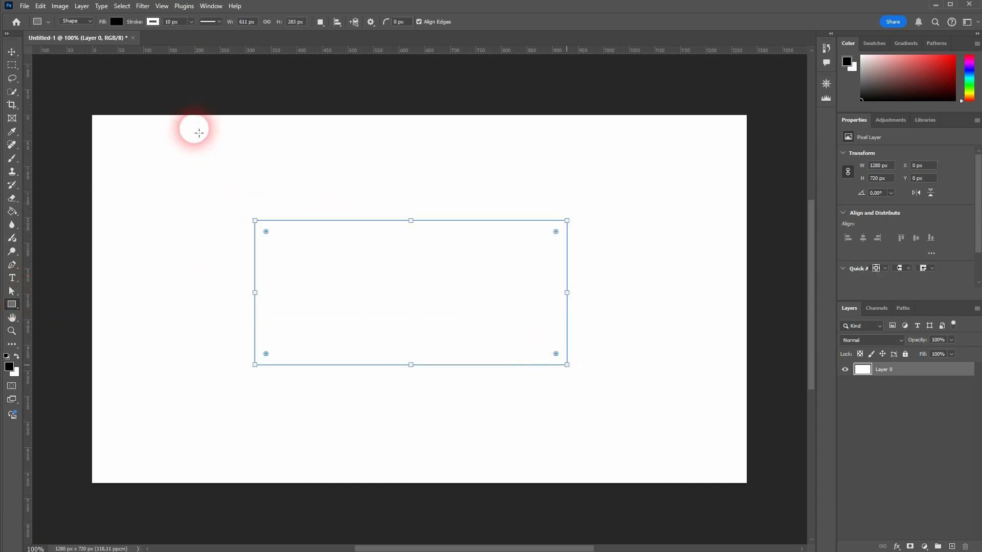
click(12, 53)
click(11, 304)
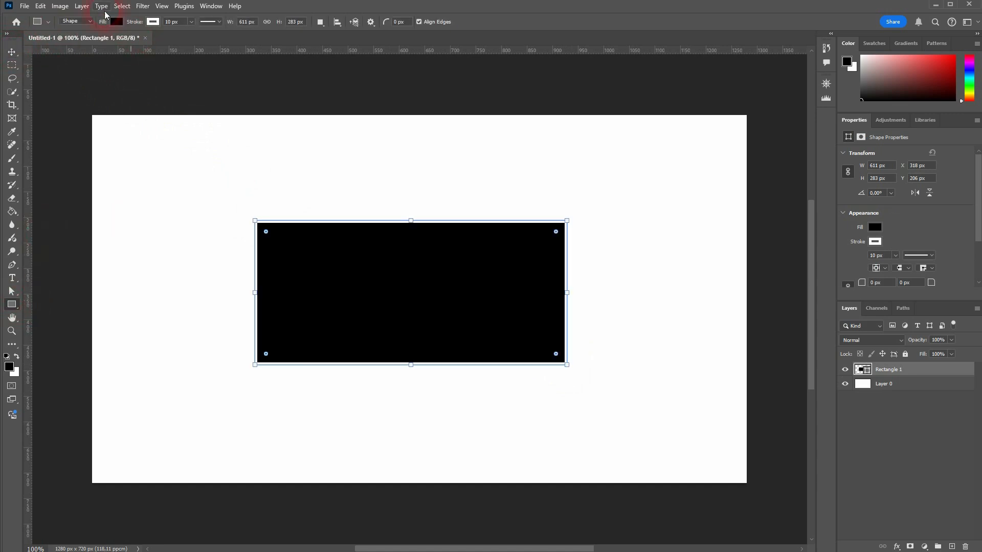
click(76, 21)
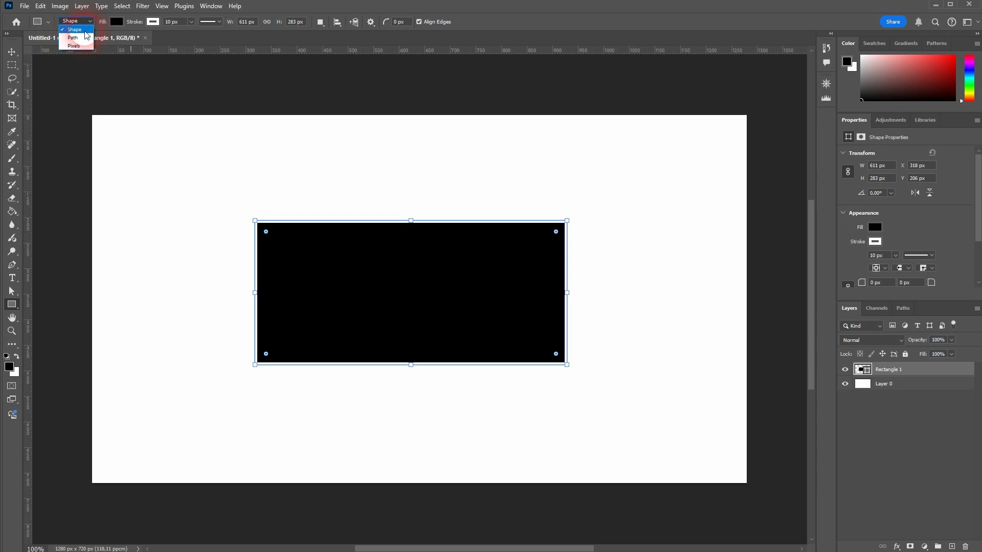
click(13, 53)
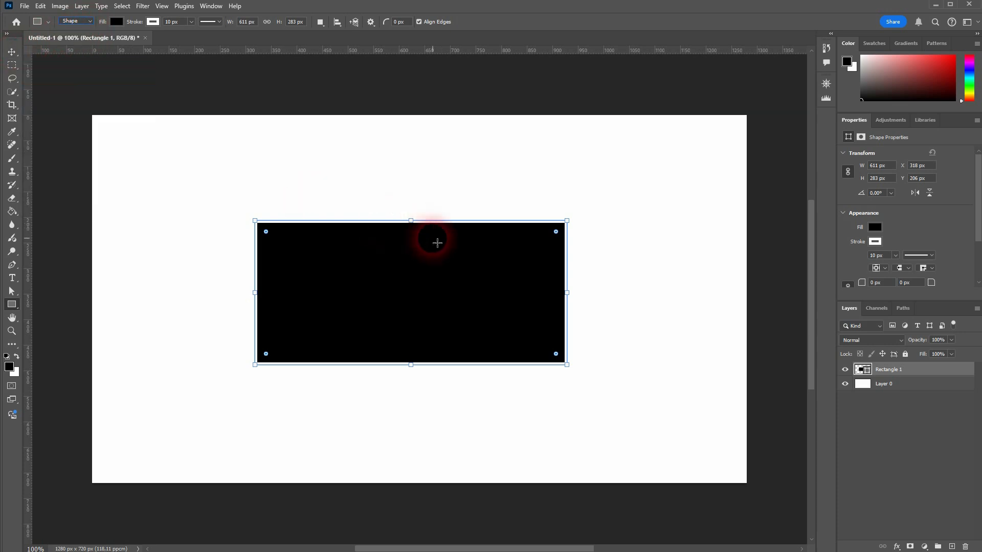
Remove the stroke from the rectangle shape.
click(153, 21)
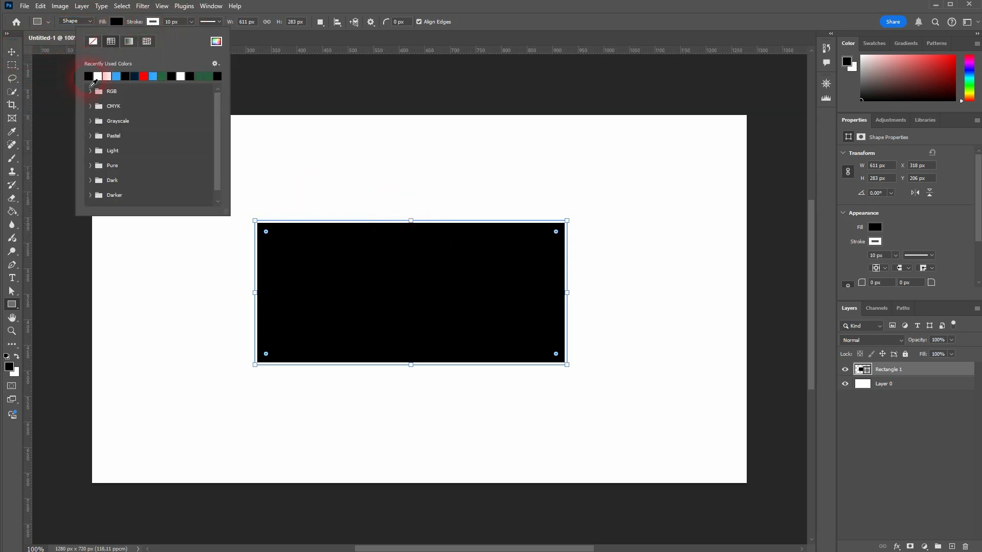
click(93, 42)
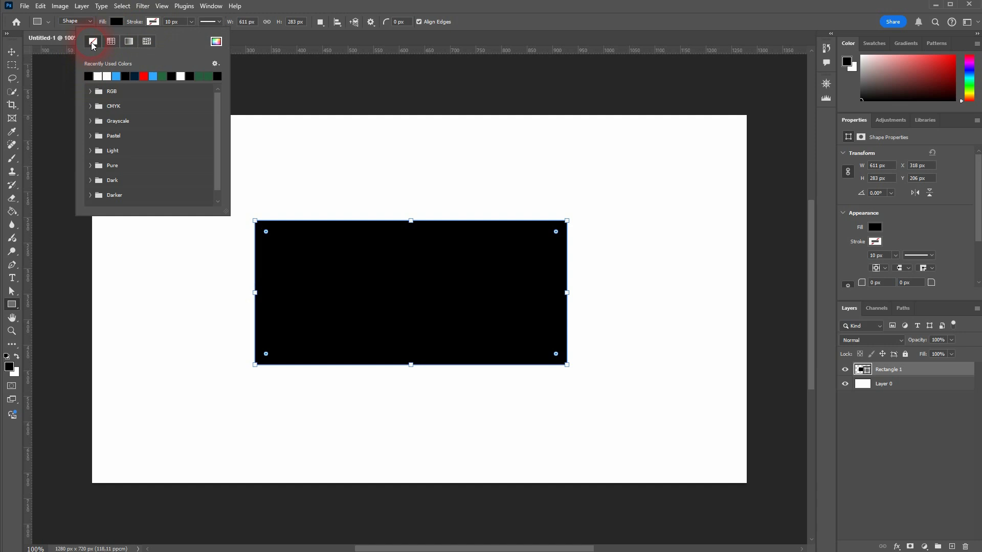
click(13, 61)
Move the rectangle slightly right and down to about X 378 px, Y 219 px.
click(12, 52)
click(460, 281)
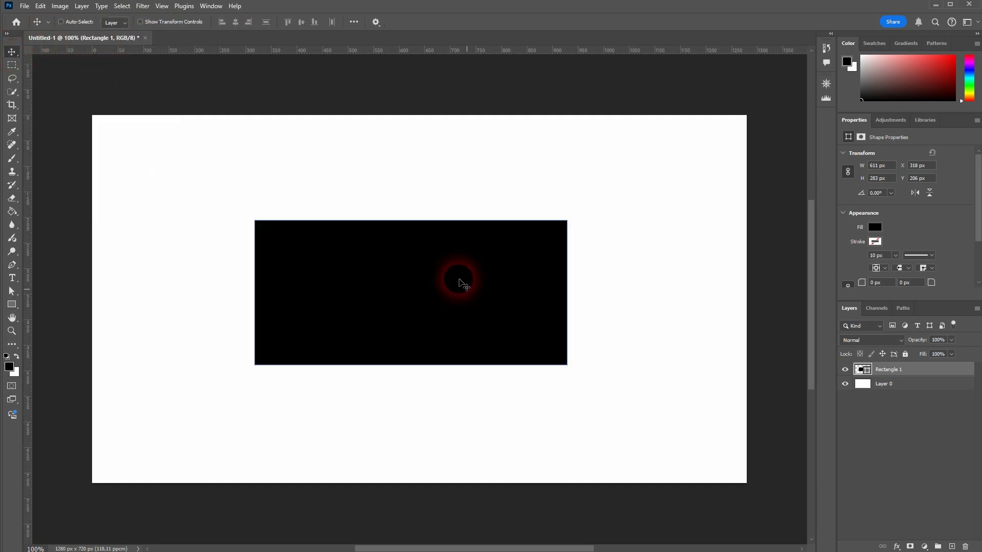
drag(459, 280, 478, 284)
Create new guides from the rectangle shape, then hide its layer and show it again to check the guides.
click(905, 383)
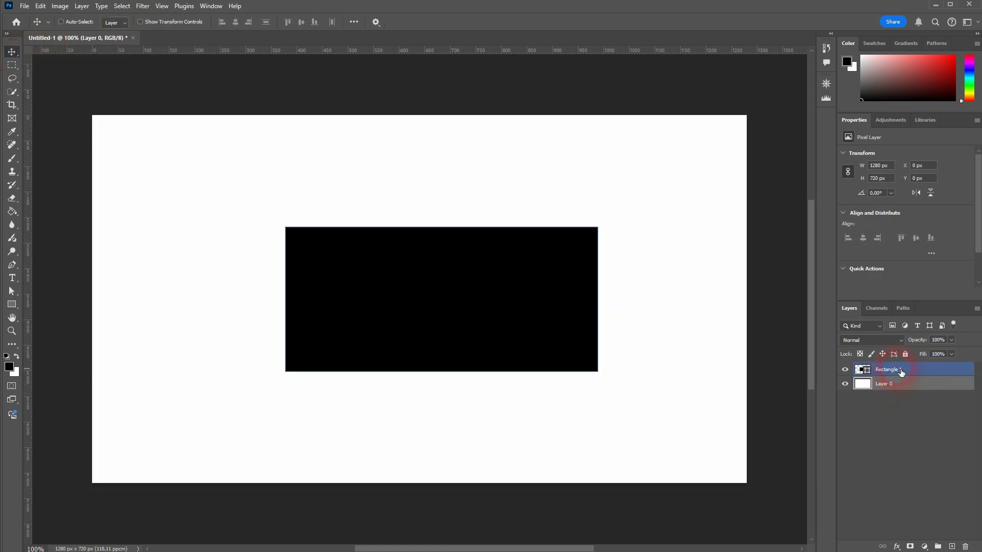
click(163, 6)
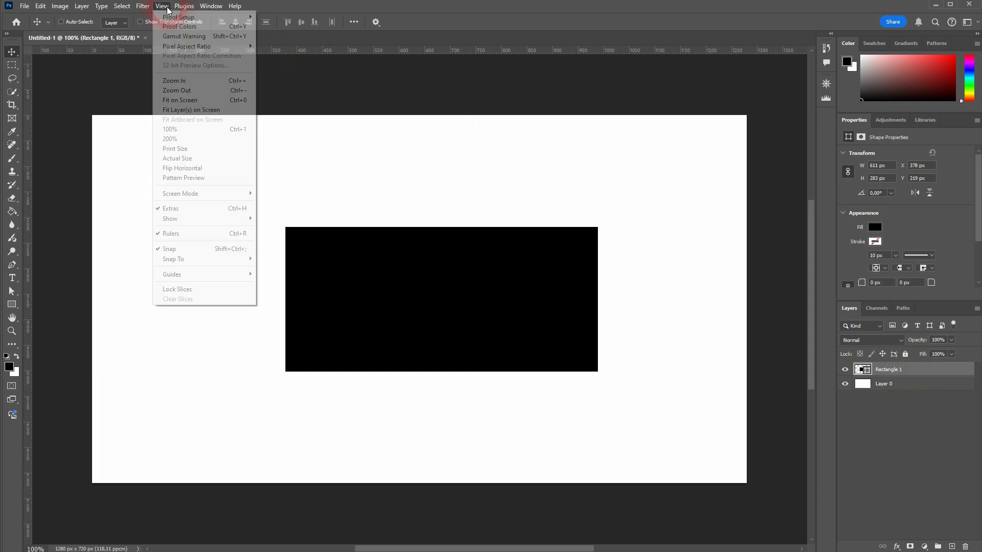
mouse_move(225, 274)
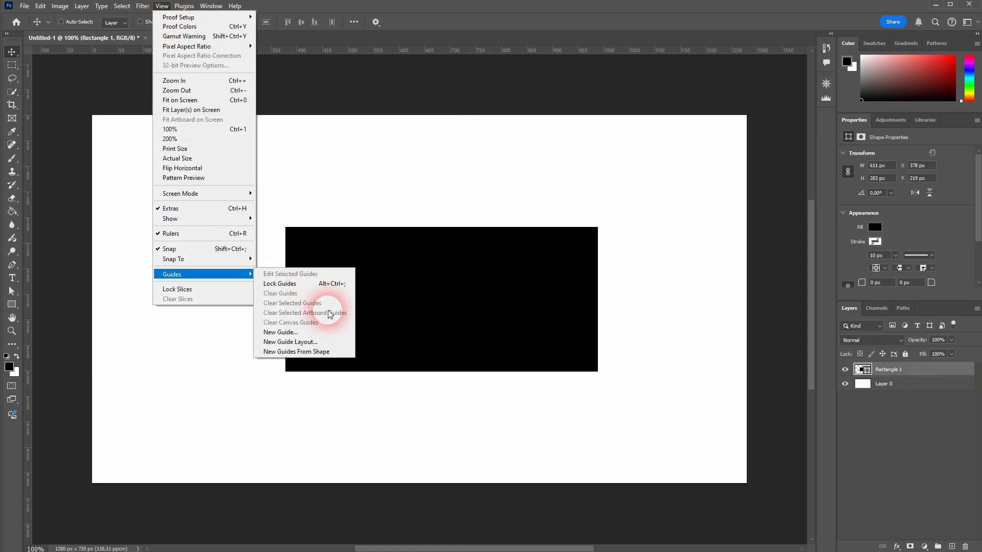
click(322, 351)
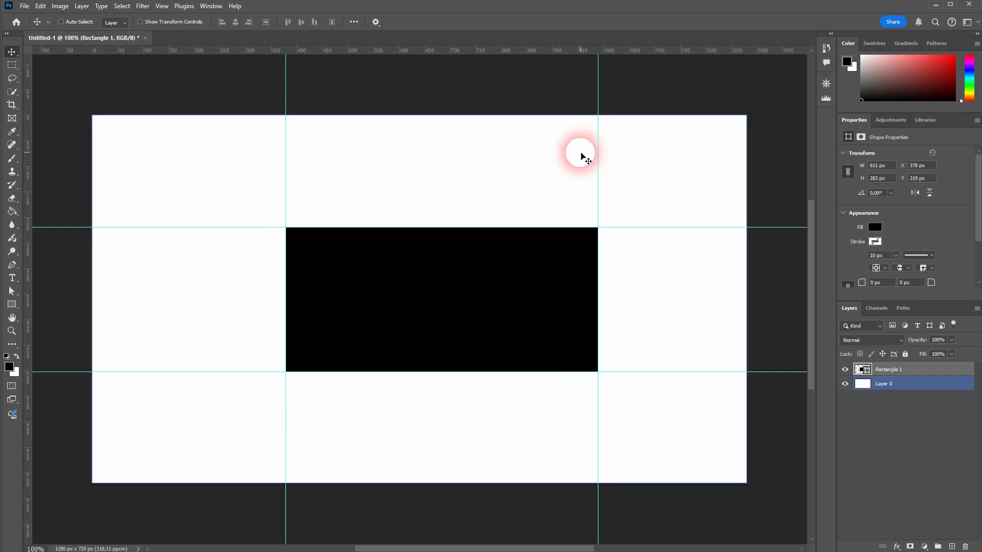
click(846, 369)
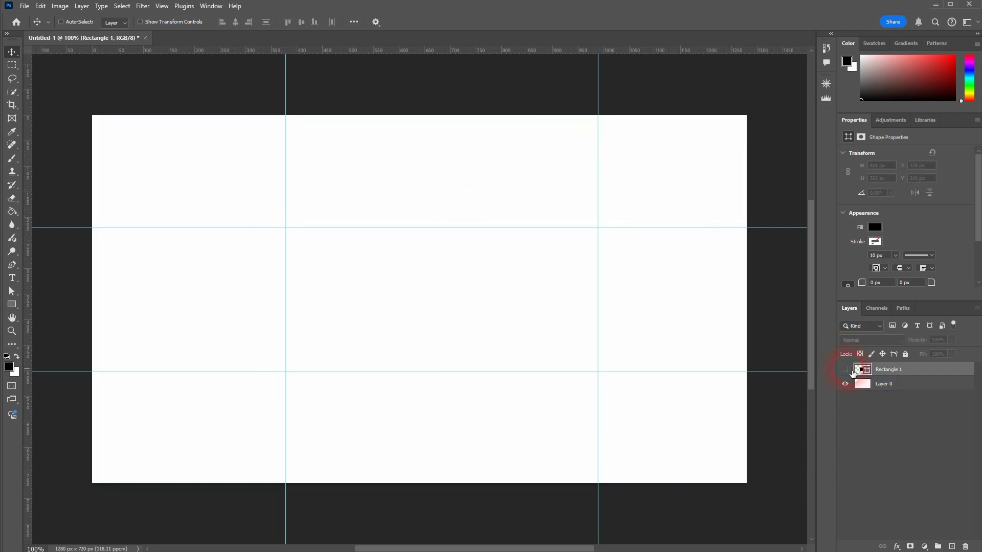
click(846, 370)
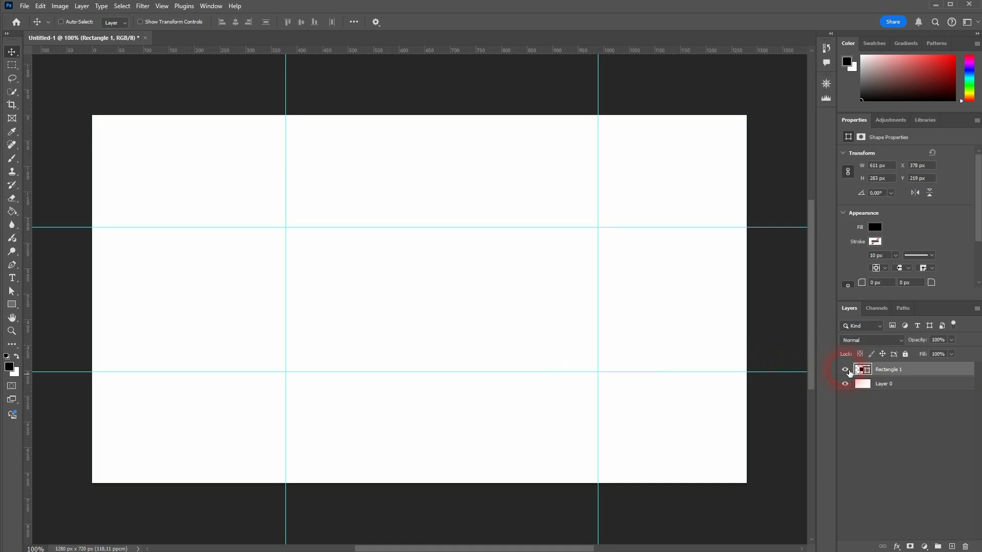